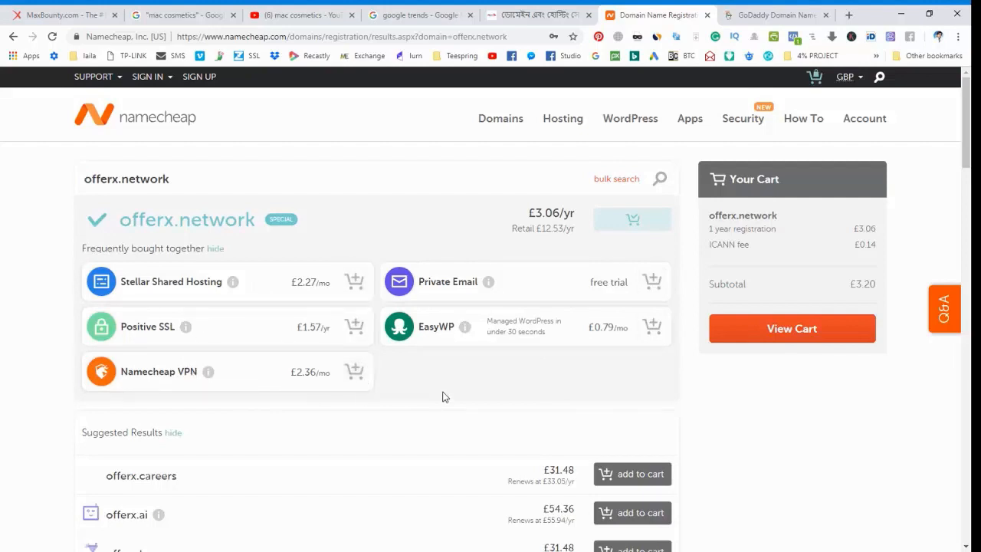
# Step: Add offerx.network with 1-year registration to the cart, £3.20 subtotal including the ICANN fee
pyautogui.scroll(-1, 442, 396)
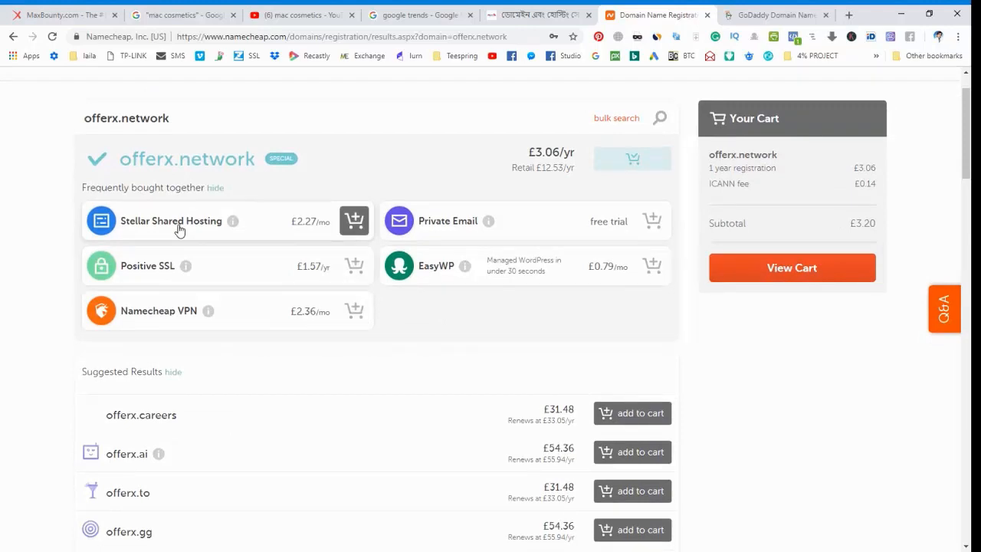
# Step: Add Stellar Shared Hosting to the cart and view the cart, now at £5.48
pyautogui.click(352, 224)
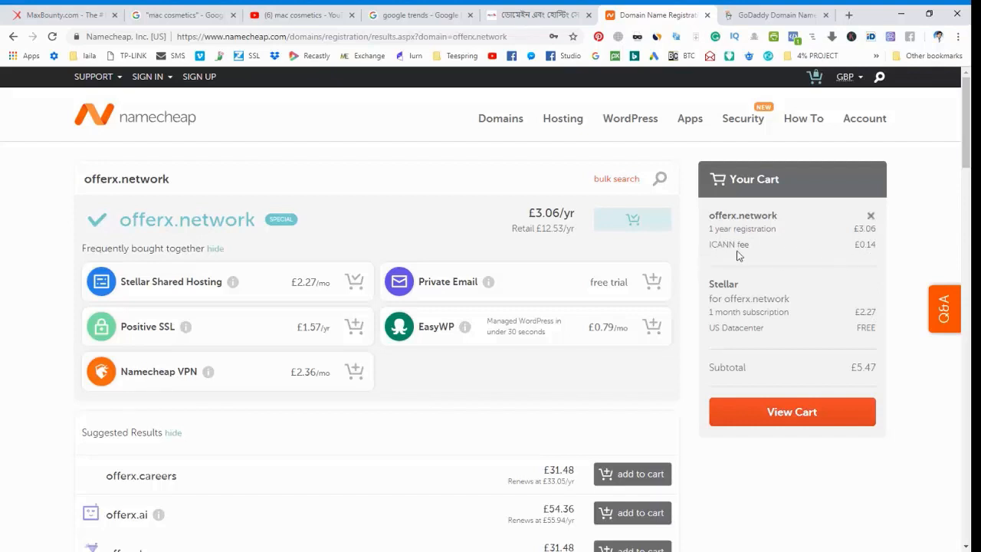
pyautogui.click(801, 421)
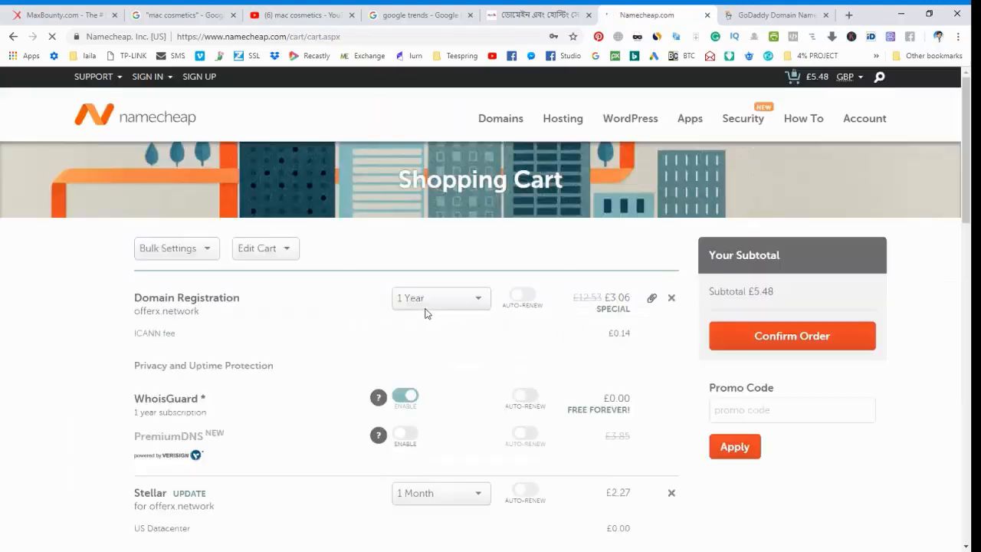
# Step: Switch Stellar hosting to a 1 Year term, then remove it, leaving offerx.network at £3.20
pyautogui.scroll(-3, 427, 313)
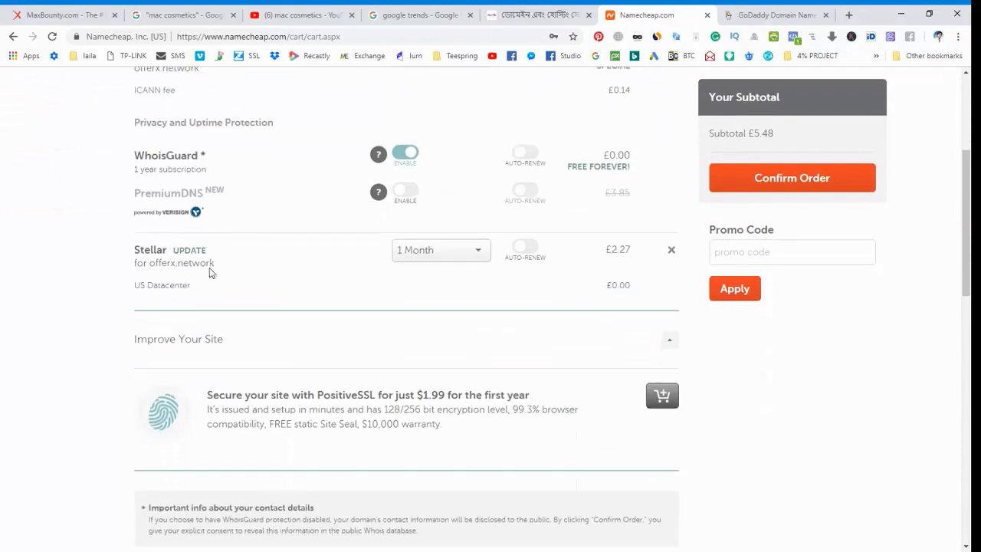
pyautogui.click(429, 253)
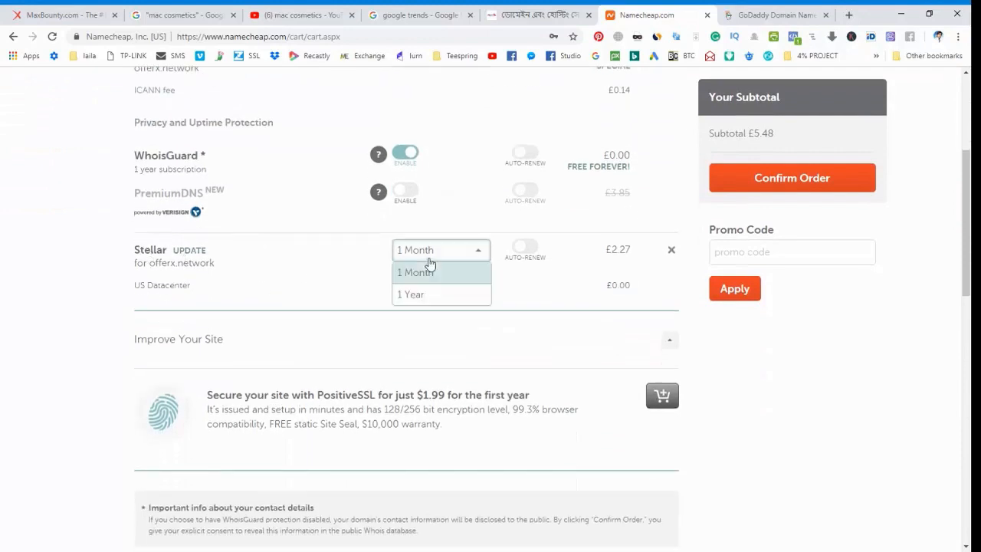
pyautogui.click(426, 298)
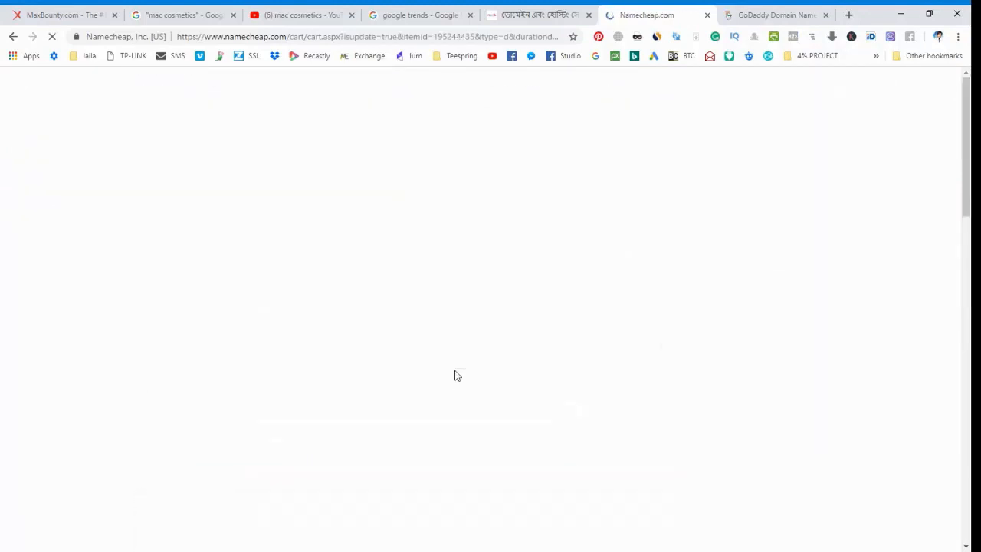
pyautogui.scroll(-2, 521, 354)
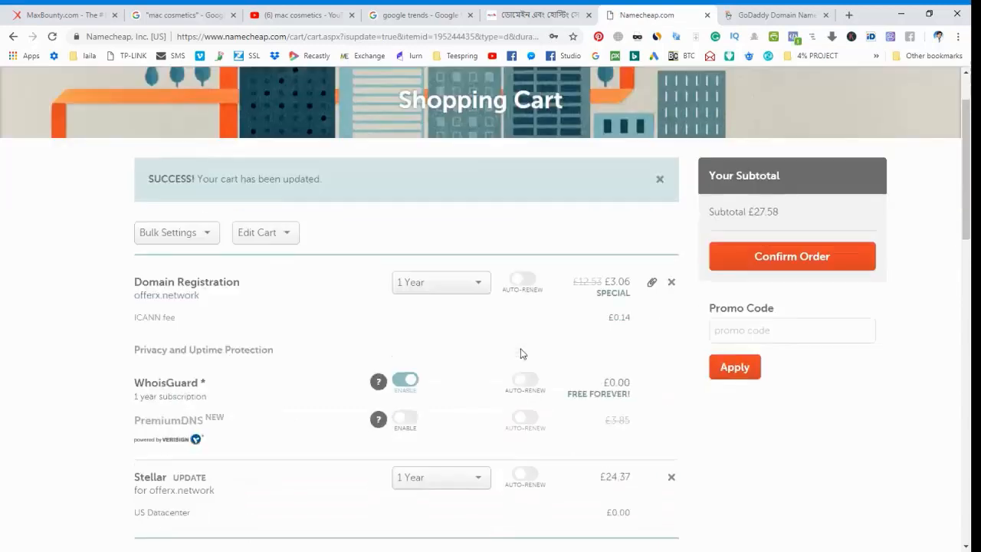
pyautogui.scroll(-1, 577, 377)
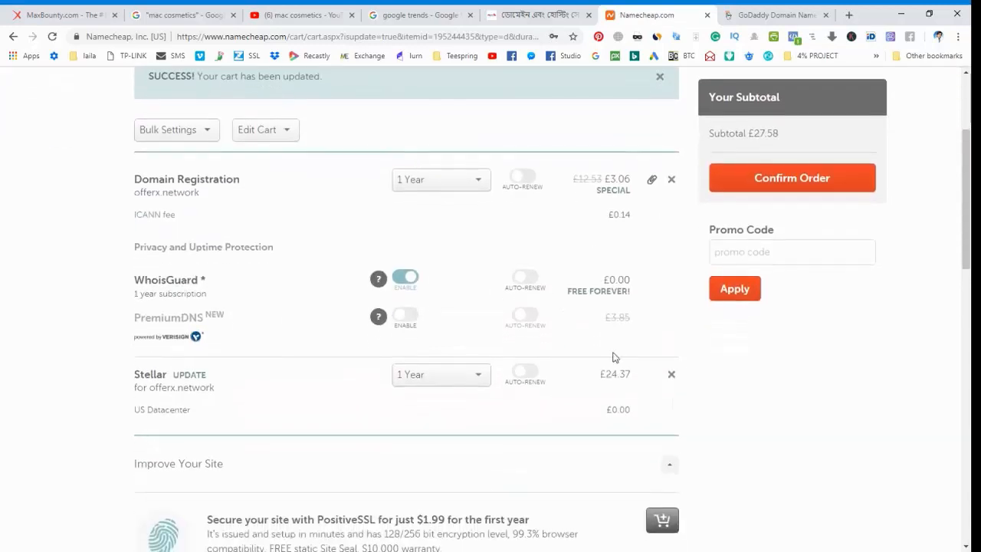
pyautogui.scroll(-1, 605, 360)
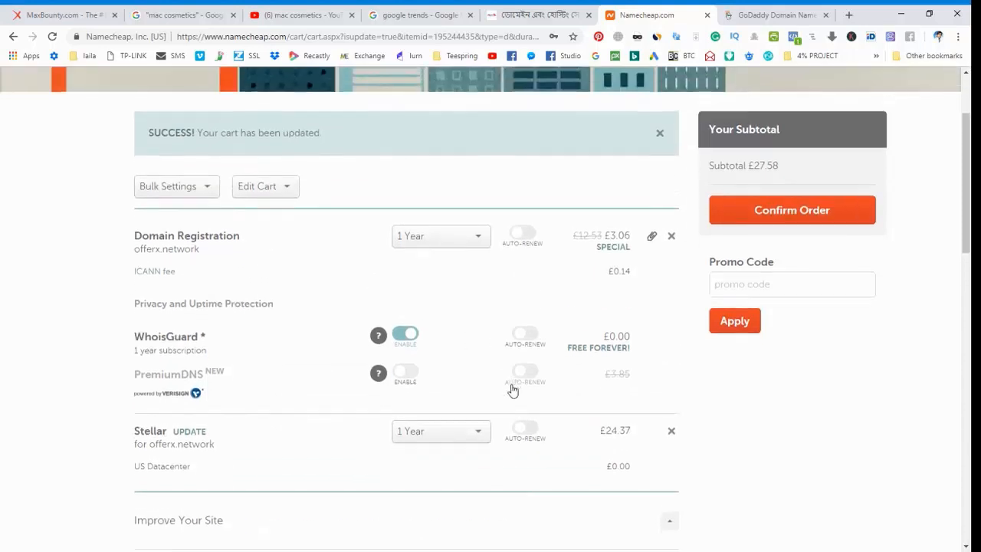
pyautogui.click(671, 374)
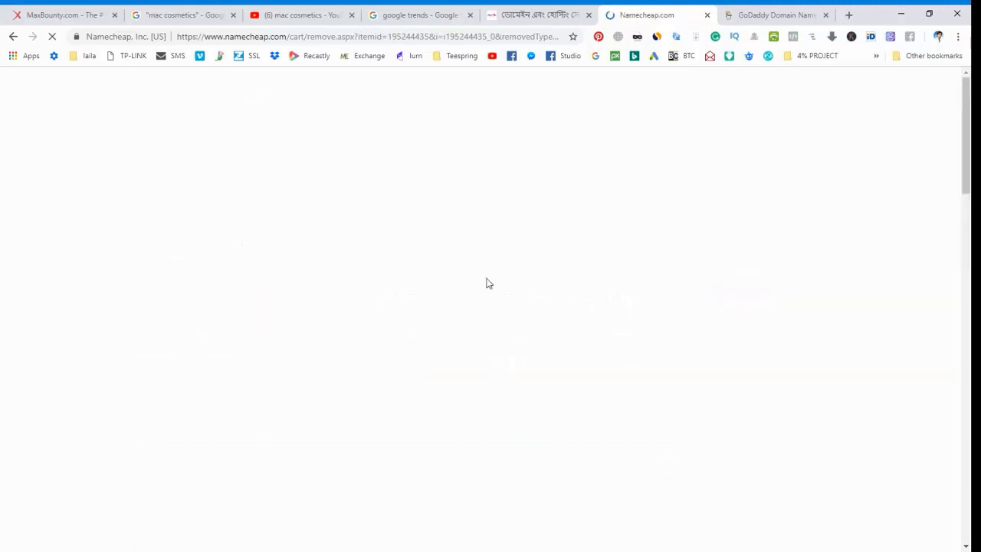
pyautogui.scroll(-2, 505, 296)
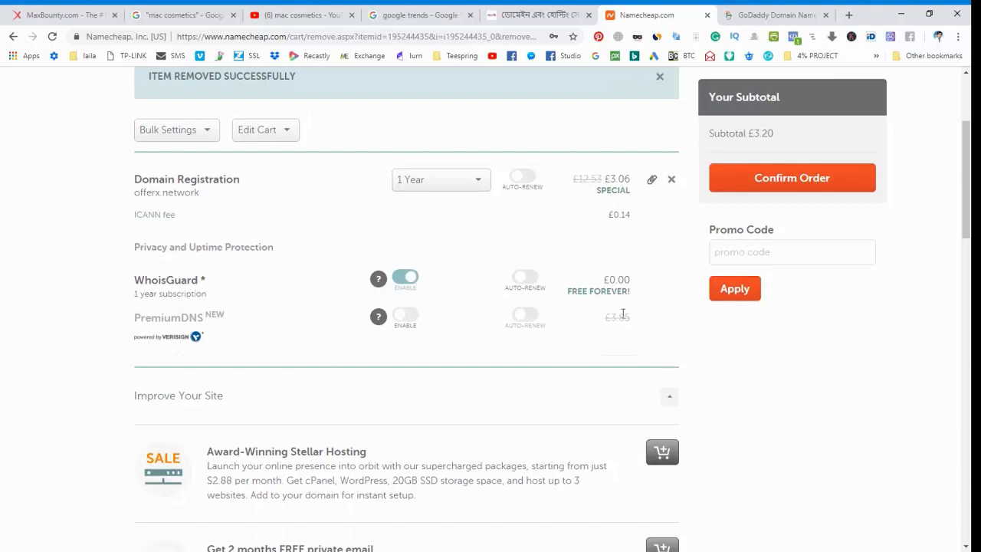
pyautogui.scroll(2, 839, 397)
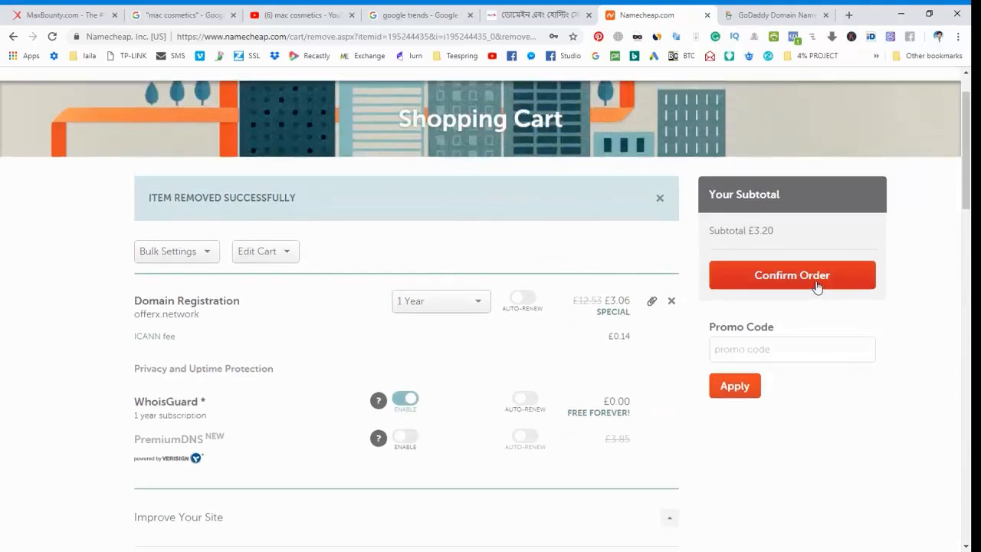
# Step: Confirm the order and sign in using the browser's saved username and password
pyautogui.click(817, 285)
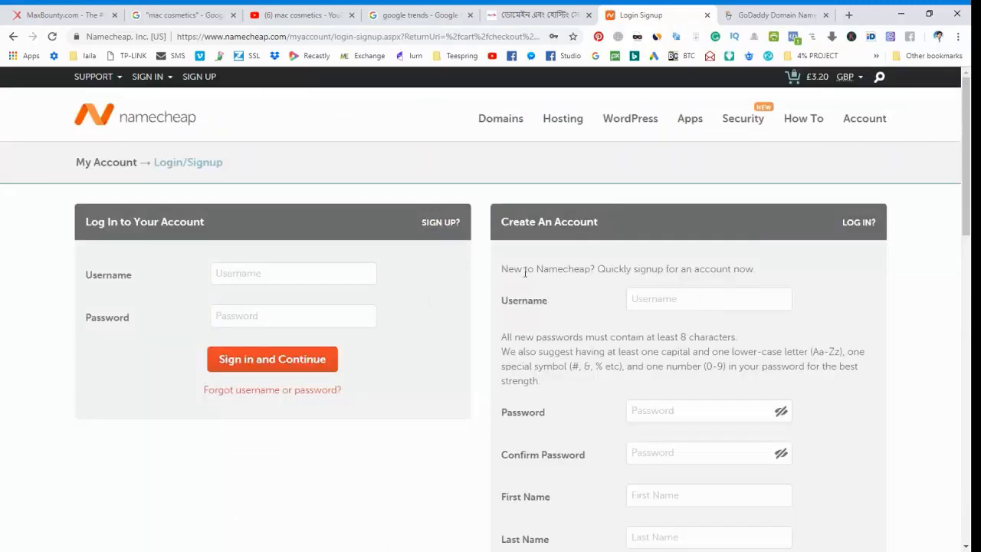
pyautogui.scroll(-2, 490, 272)
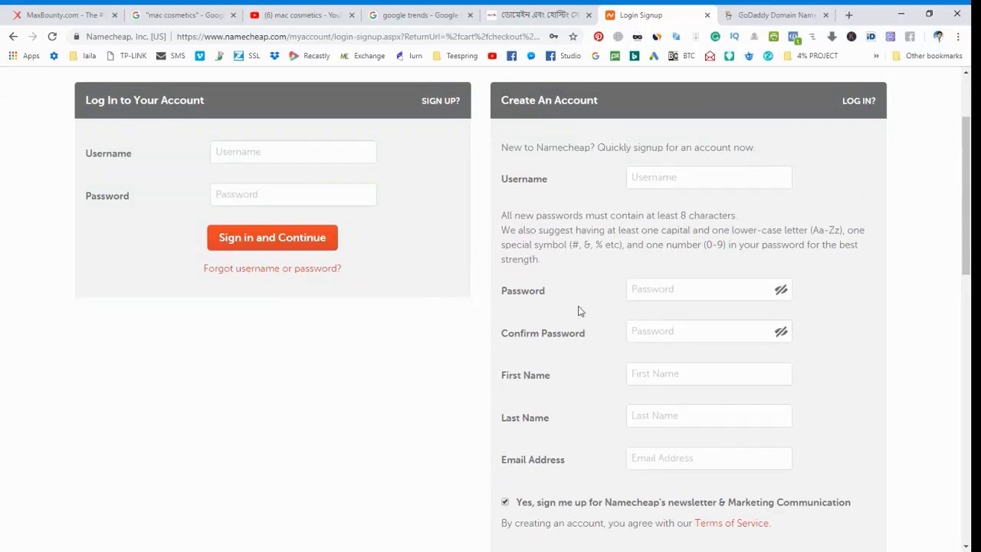
pyautogui.scroll(-1, 579, 308)
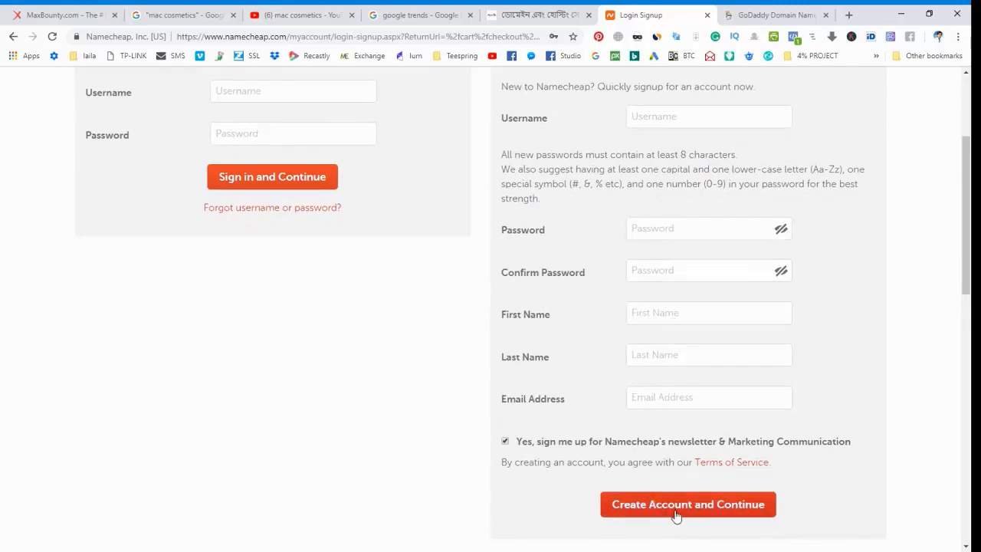
pyautogui.scroll(3, 620, 393)
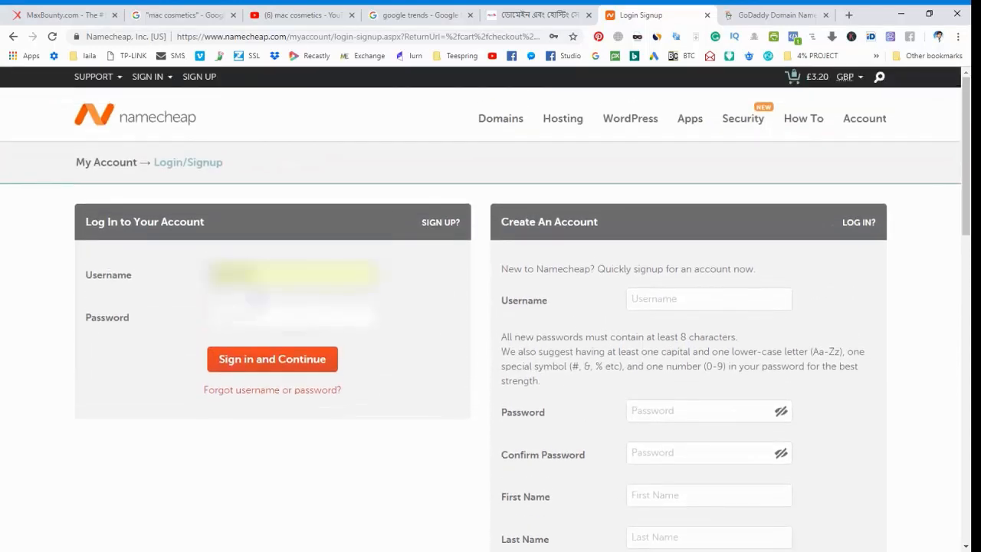
pyautogui.click(259, 320)
pyautogui.click(262, 363)
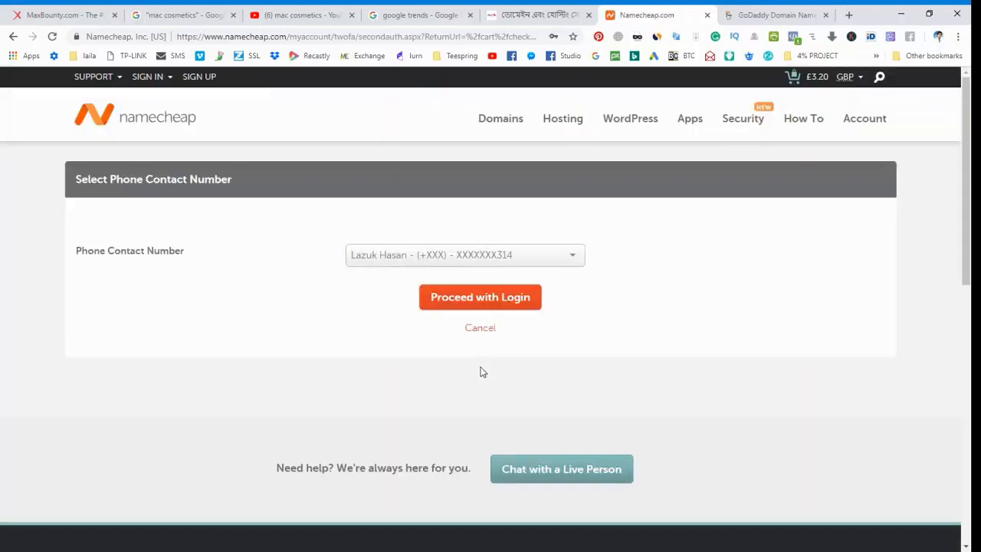
# Step: Proceed with login via the listed phone, resend the SMS code, and submit the received code
pyautogui.click(489, 307)
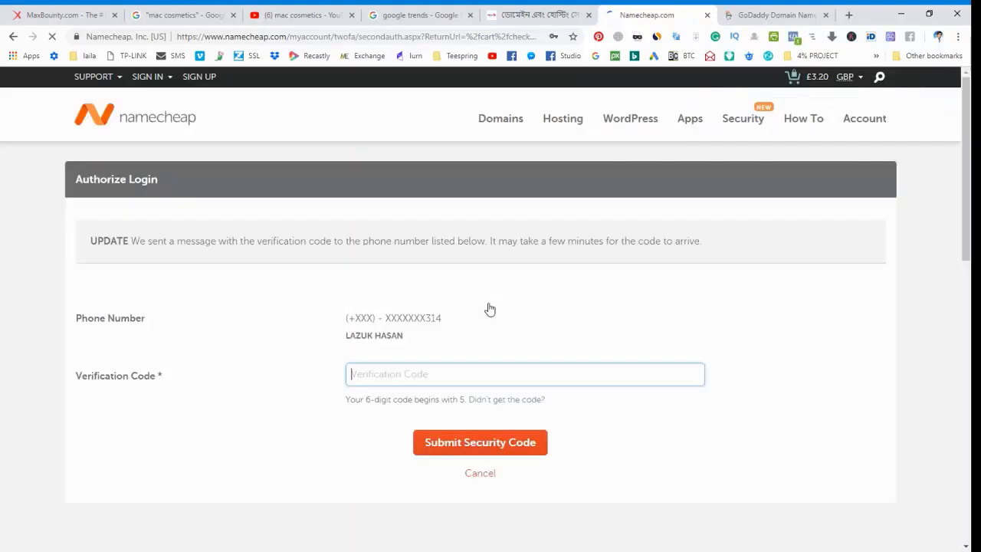
pyautogui.scroll(-1, 487, 309)
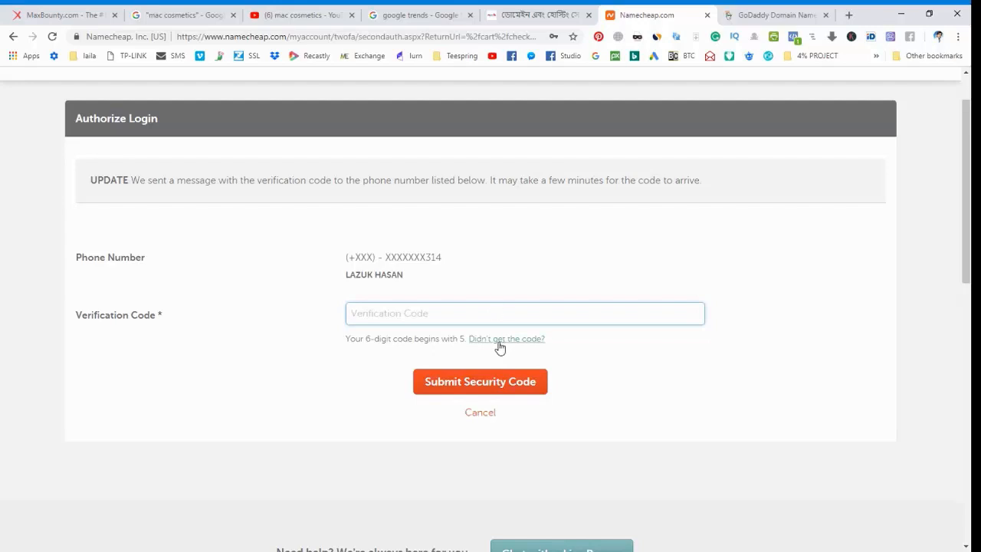
pyautogui.click(500, 339)
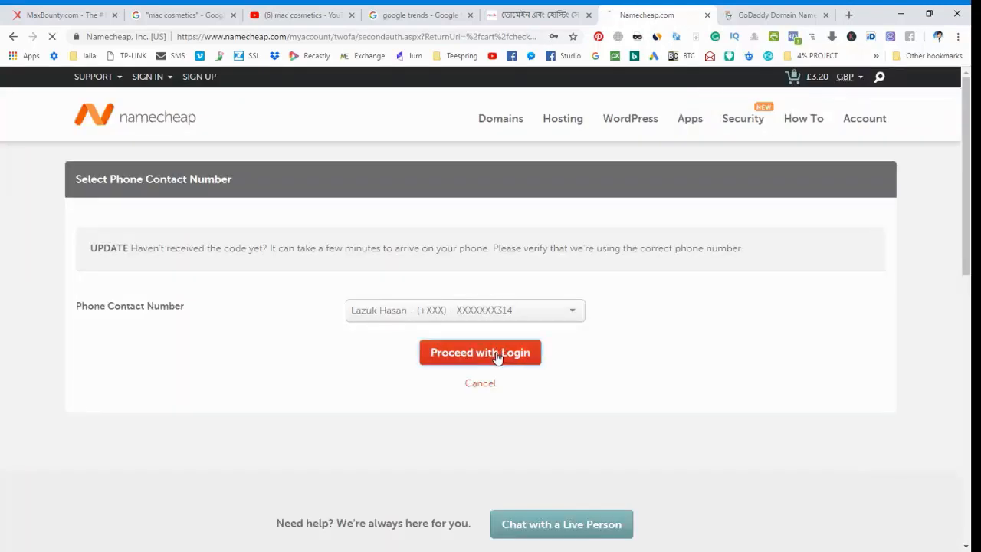
pyautogui.click(497, 356)
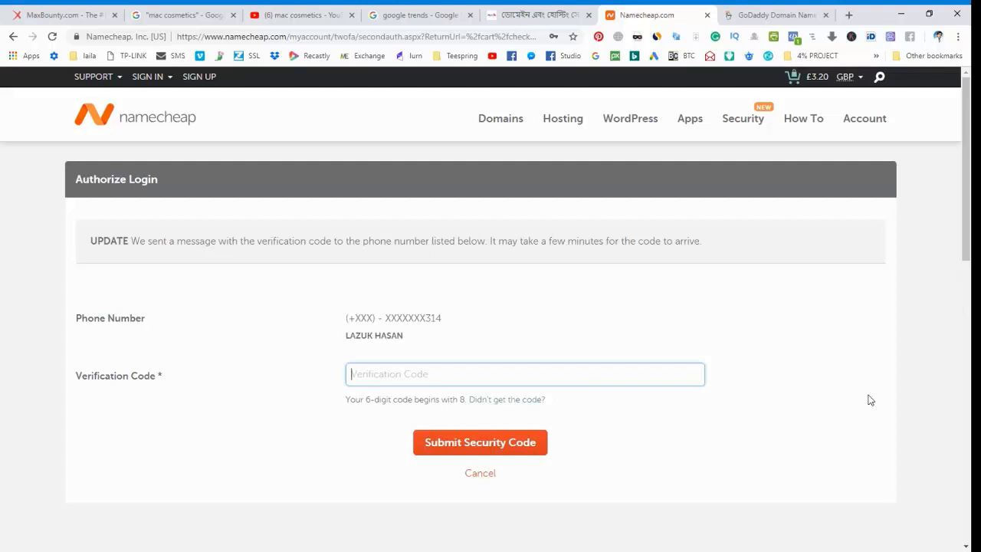
pyautogui.press('Return')
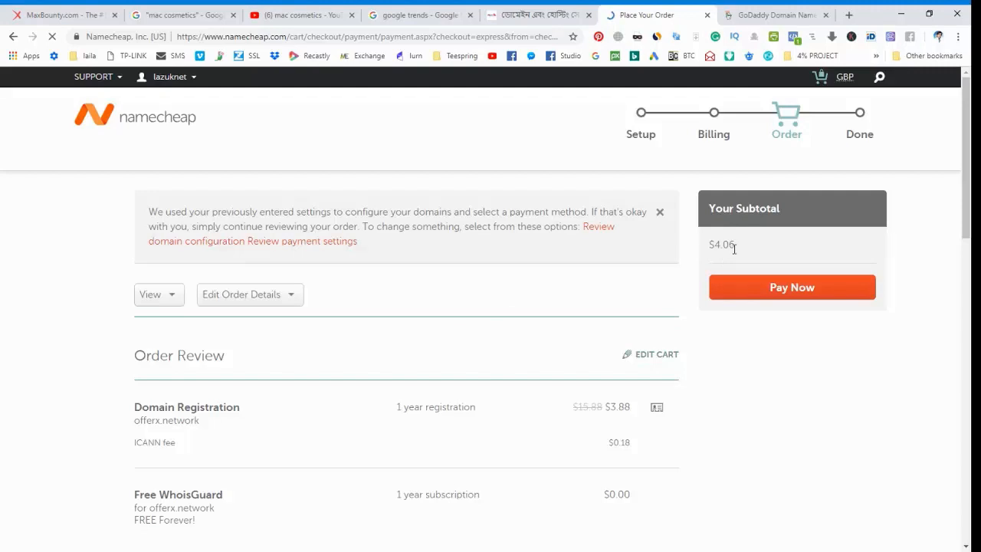
# Step: Scroll through Order Review and Payment Details down to the card payment method
pyautogui.scroll(-3, 450, 297)
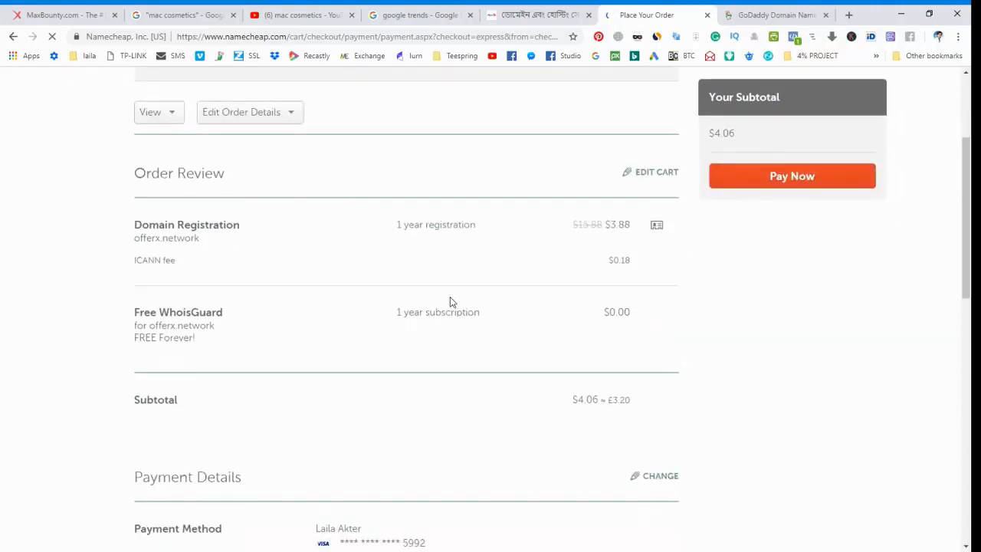
pyautogui.scroll(-4, 450, 302)
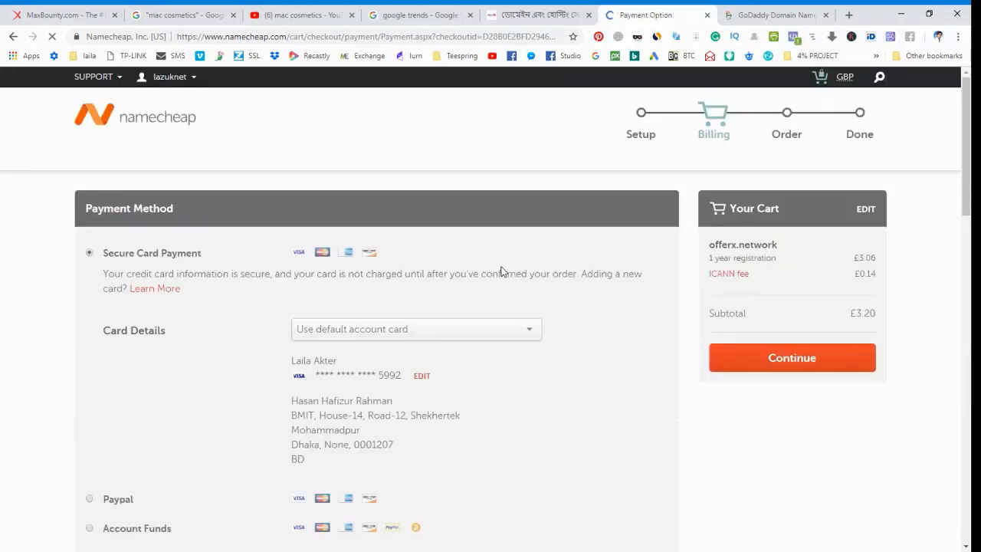
pyautogui.scroll(-1, 588, 298)
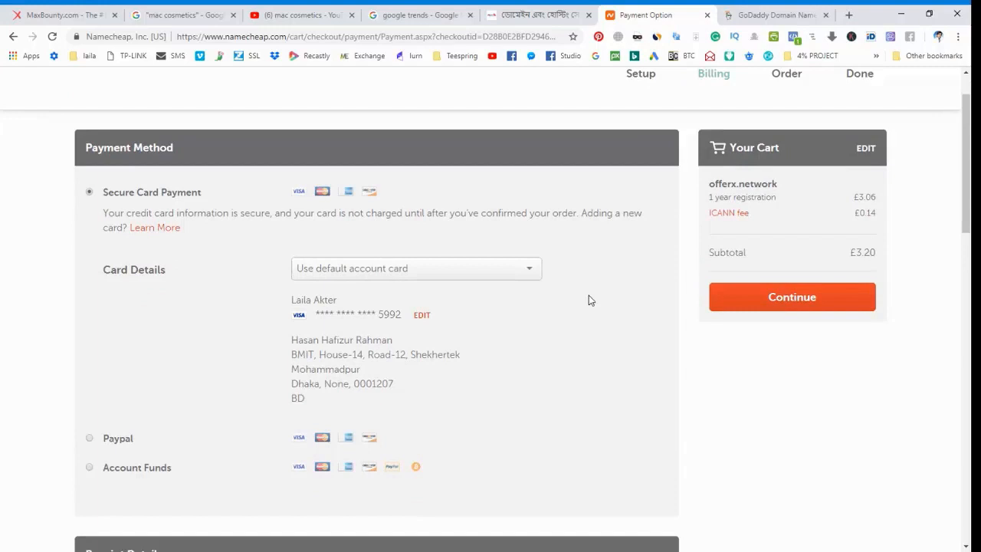
pyautogui.scroll(-1, 589, 299)
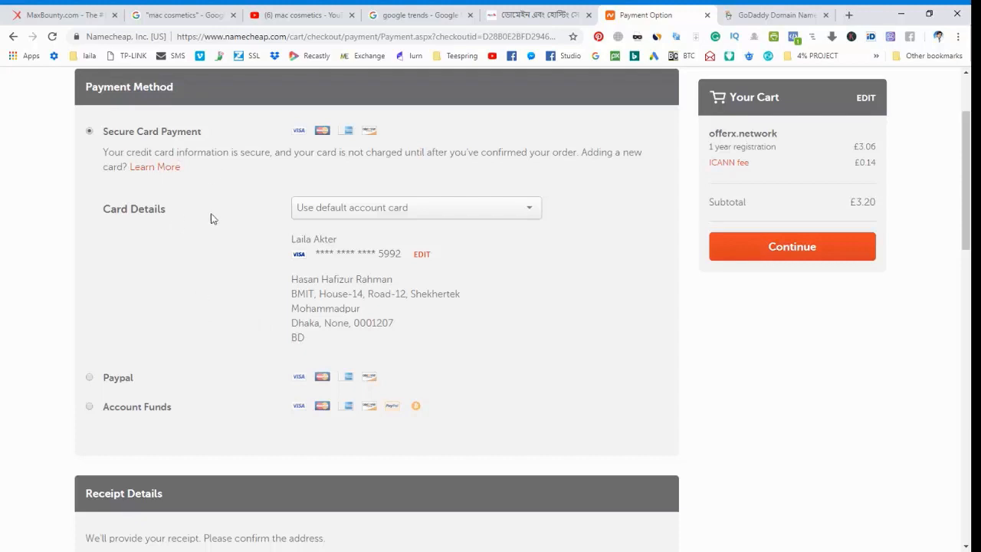
# Step: Switch the card details to Add new card and click into the new-card fields
pyautogui.scroll(-1, 216, 314)
pyautogui.click(395, 148)
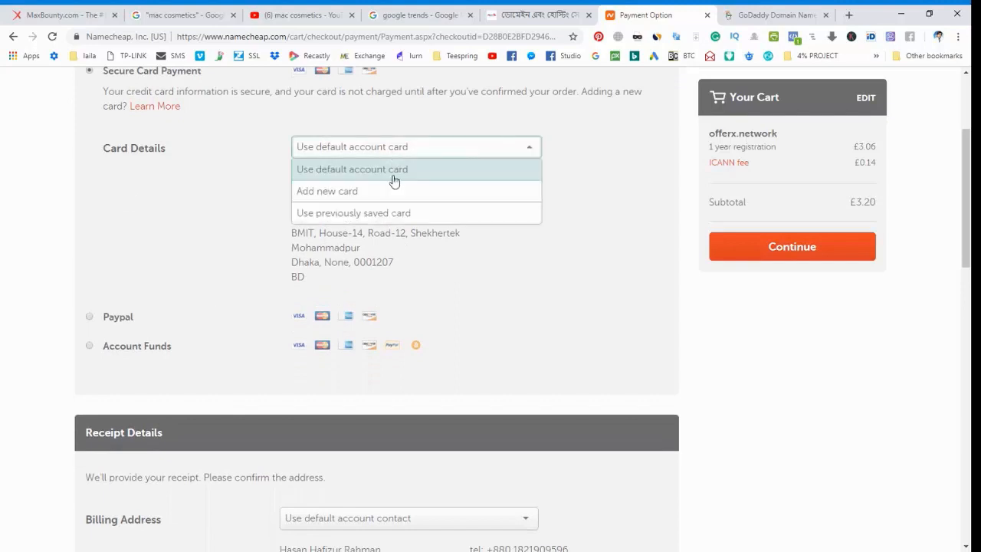
pyautogui.click(377, 193)
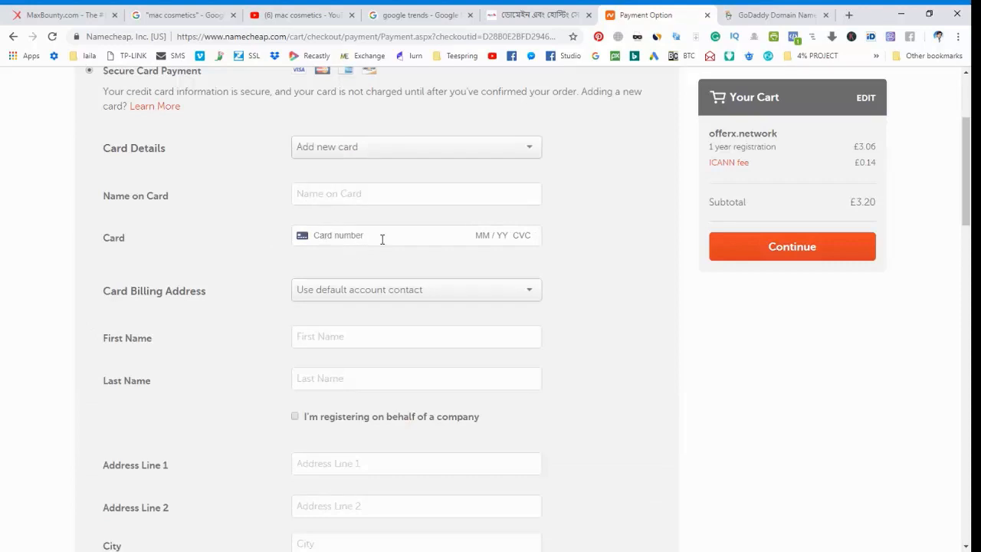
pyautogui.click(527, 238)
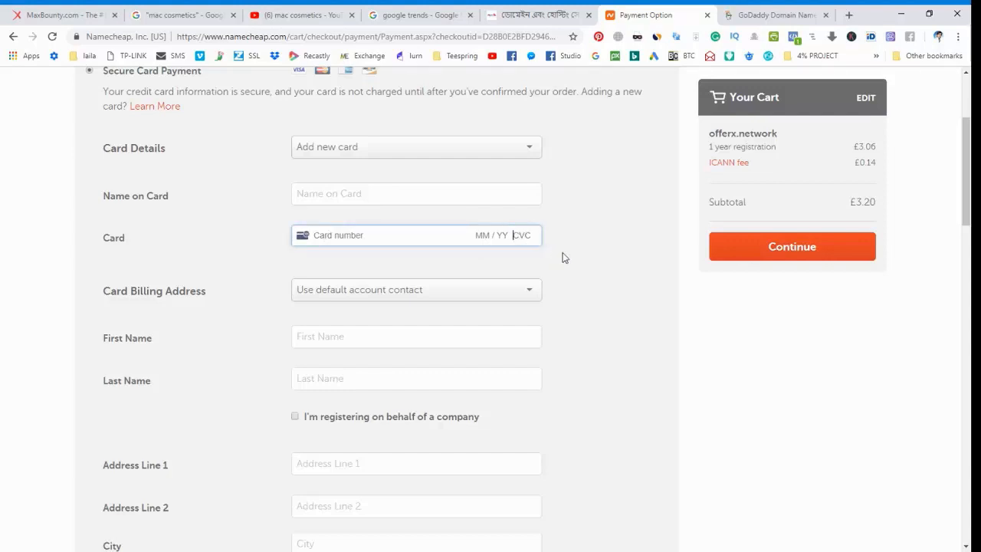
# Step: Scroll through the payment form and reopen the Card Details dropdown
pyautogui.scroll(-1, 152, 273)
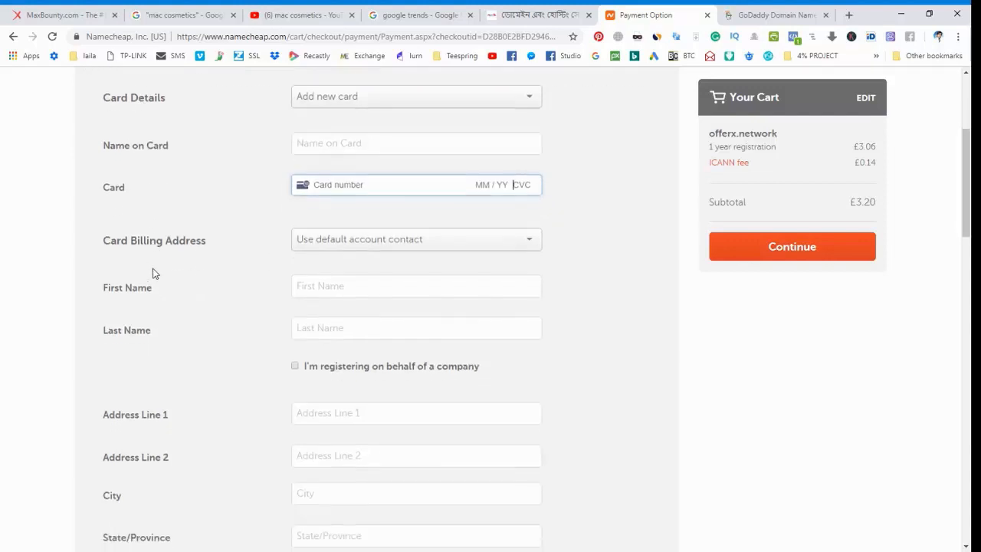
pyautogui.scroll(-1, 152, 274)
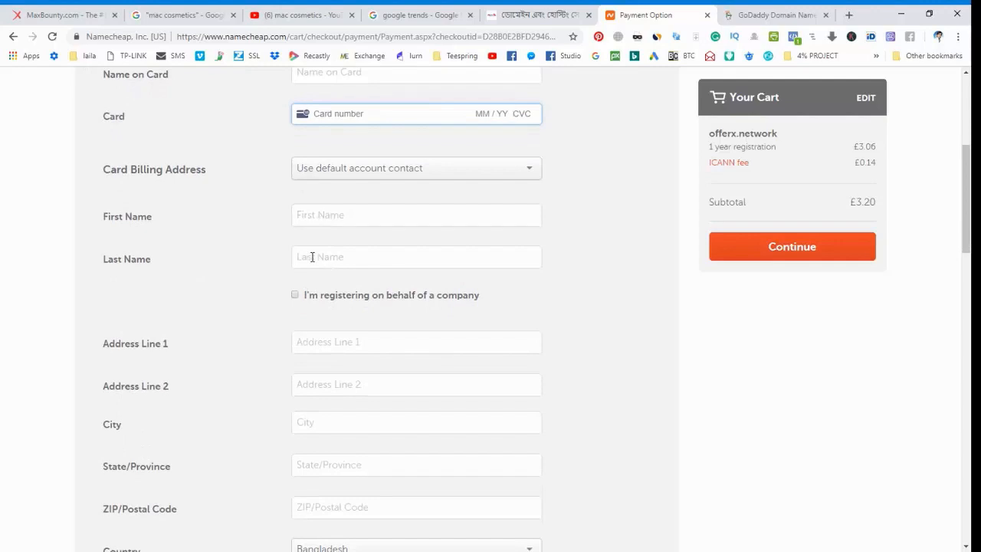
pyautogui.scroll(-2, 248, 281)
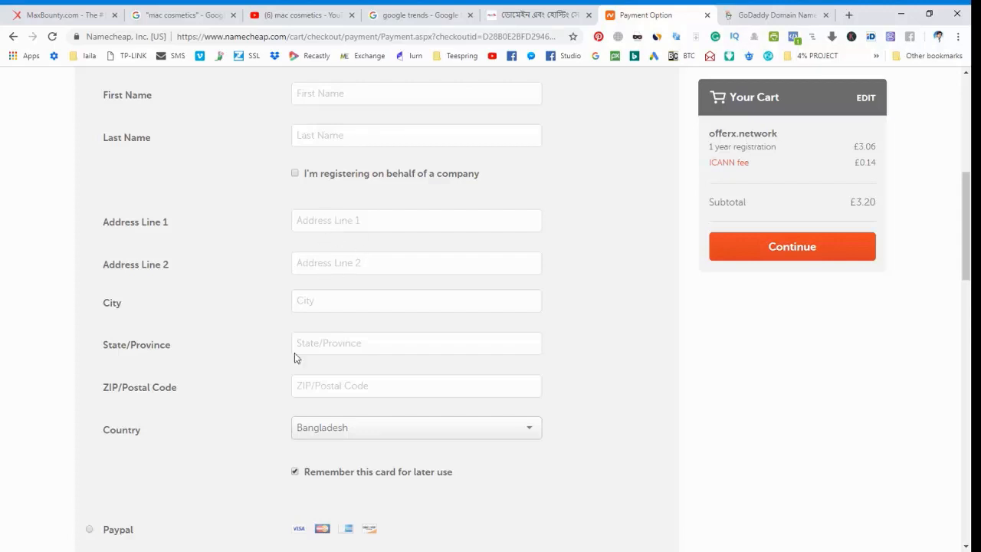
pyautogui.scroll(-1, 284, 368)
pyautogui.scroll(-8, 215, 413)
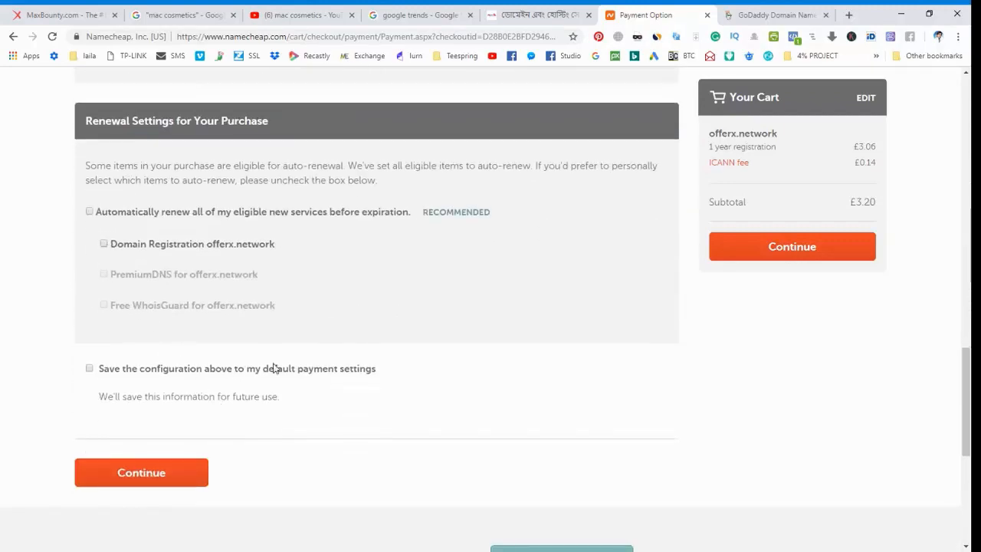
pyautogui.scroll(7, 306, 370)
pyautogui.scroll(7, 323, 370)
pyautogui.click(361, 338)
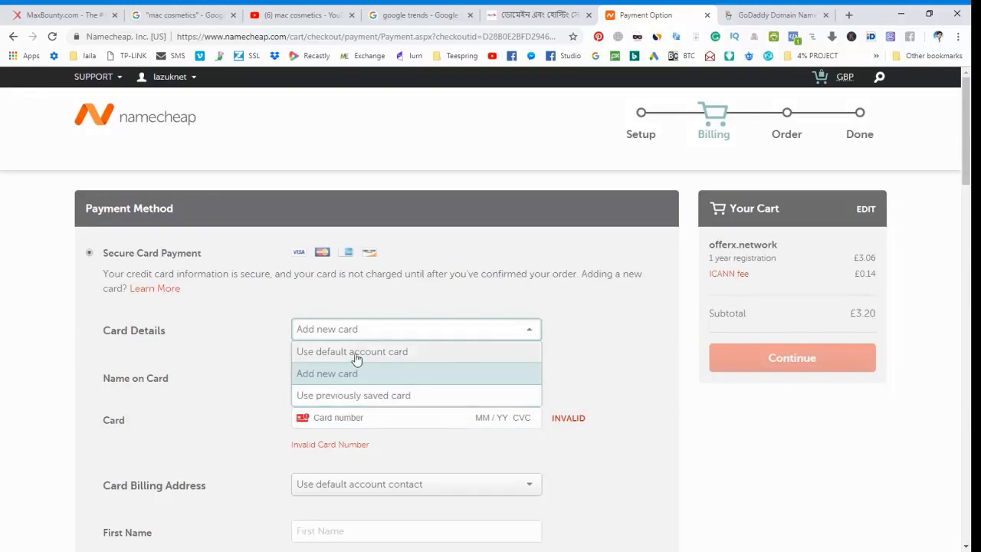
# Step: Set the card details back to Use default account card
pyautogui.press('Up')
pyautogui.press('Return')
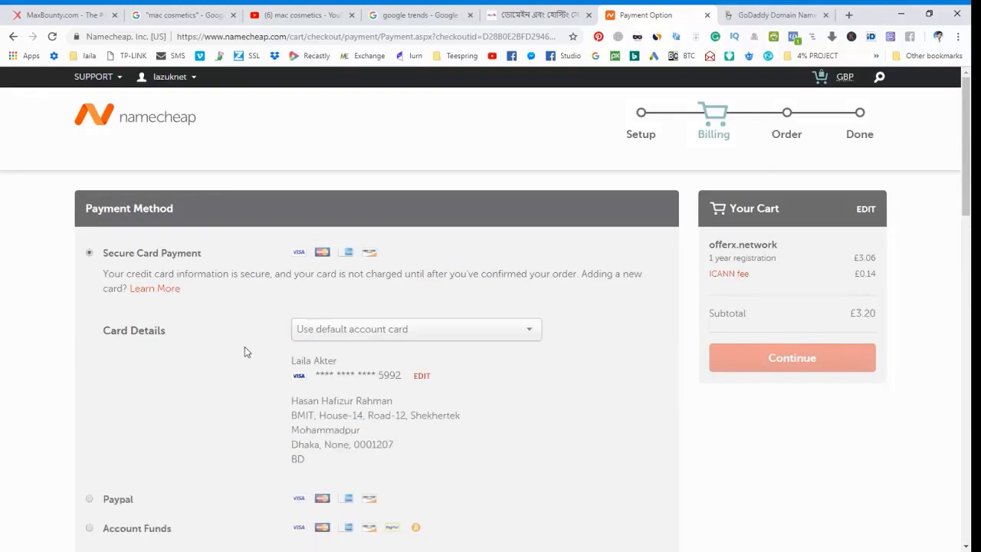
pyautogui.scroll(-1, 242, 367)
pyautogui.scroll(-8, 241, 363)
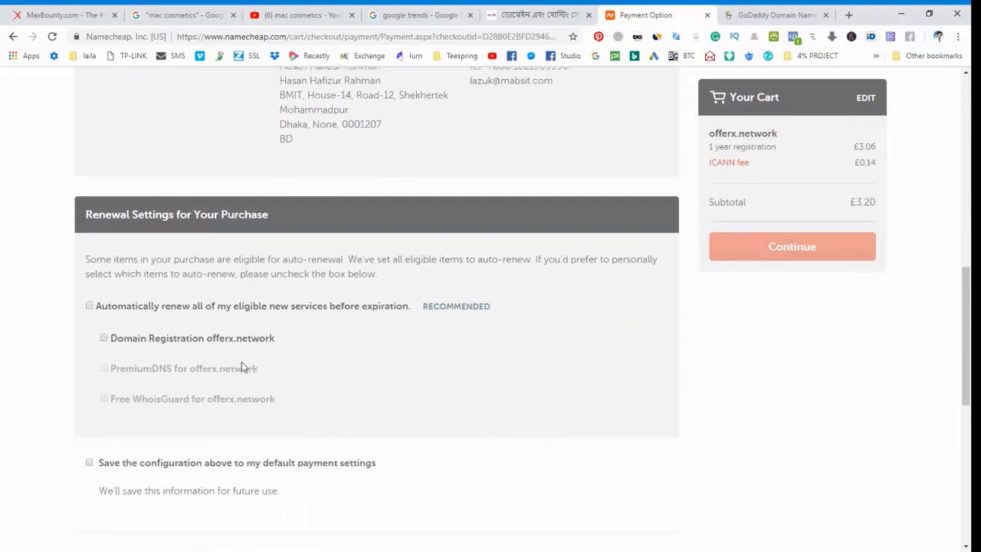
pyautogui.scroll(-2, 241, 366)
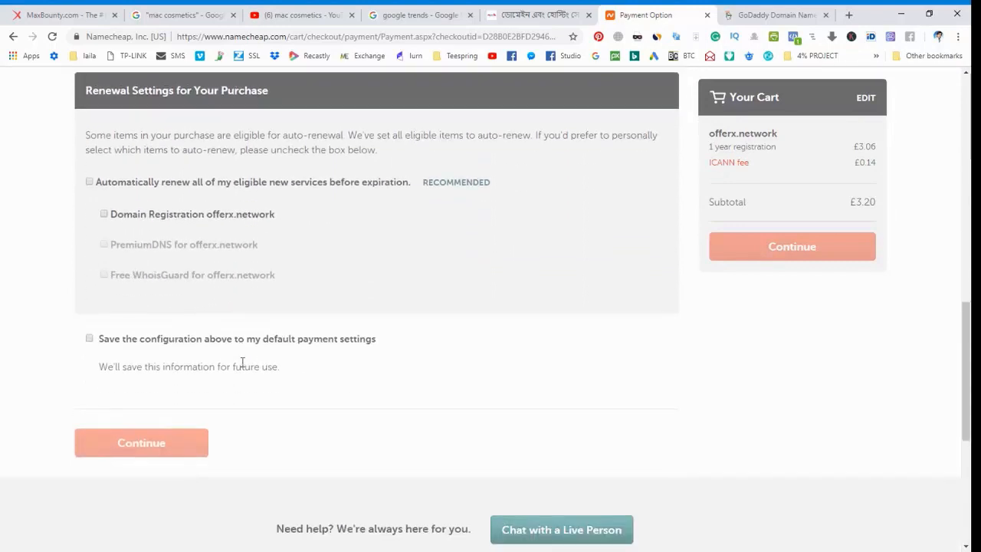
# Step: Enable auto-renew for the offerx.network domain registration
pyautogui.click(103, 215)
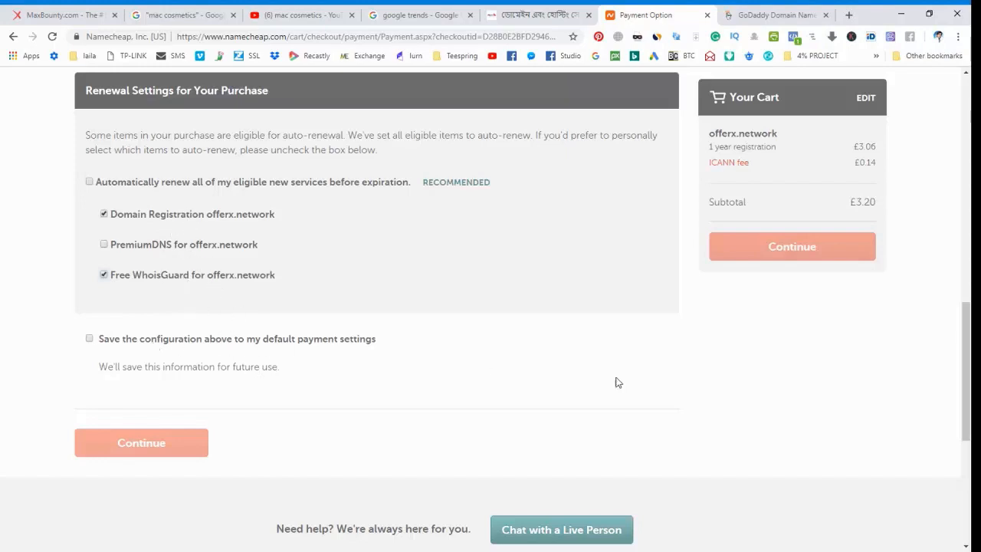
pyautogui.scroll(4, 620, 381)
pyautogui.scroll(6, 629, 381)
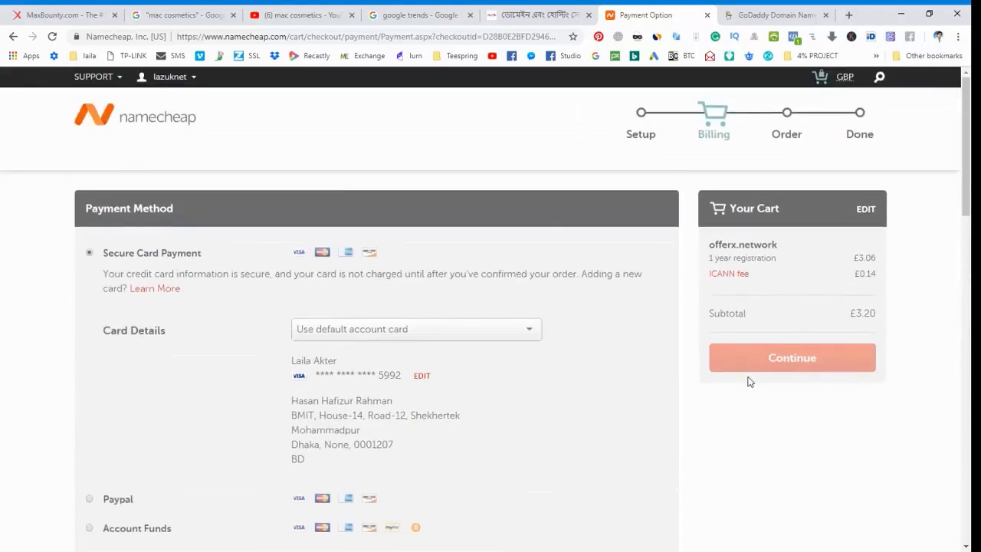
pyautogui.scroll(-6, 429, 377)
pyautogui.scroll(6, 429, 377)
pyautogui.scroll(-9, 420, 355)
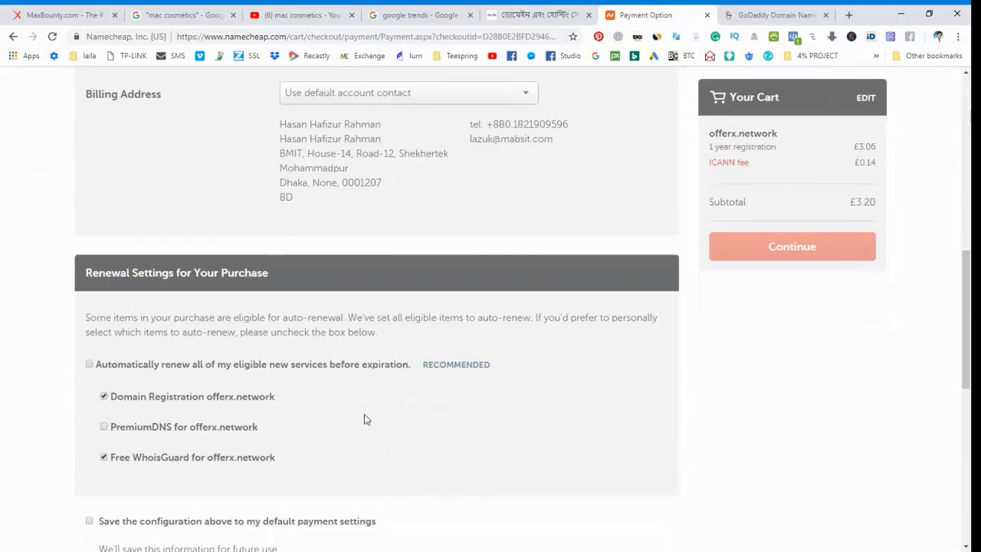
pyautogui.scroll(-2, 199, 393)
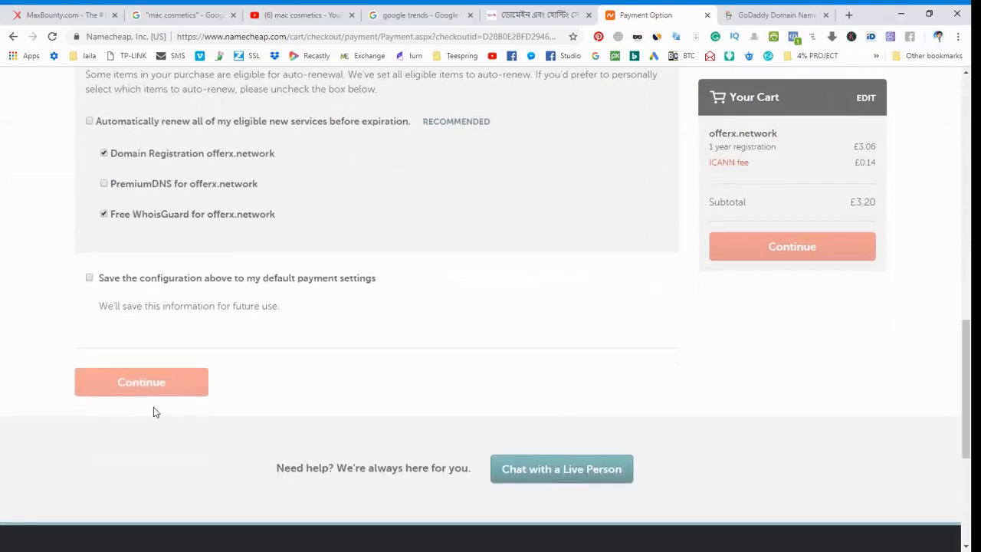
pyautogui.scroll(12, 595, 423)
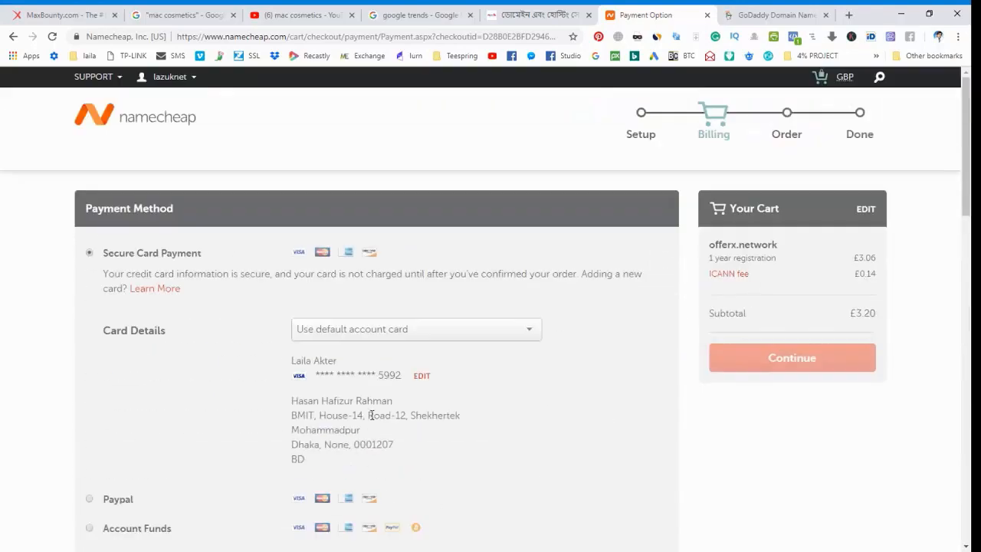
# Step: Try continuing past the payment step, then reload the checkout page with F5
pyautogui.scroll(-2, 736, 285)
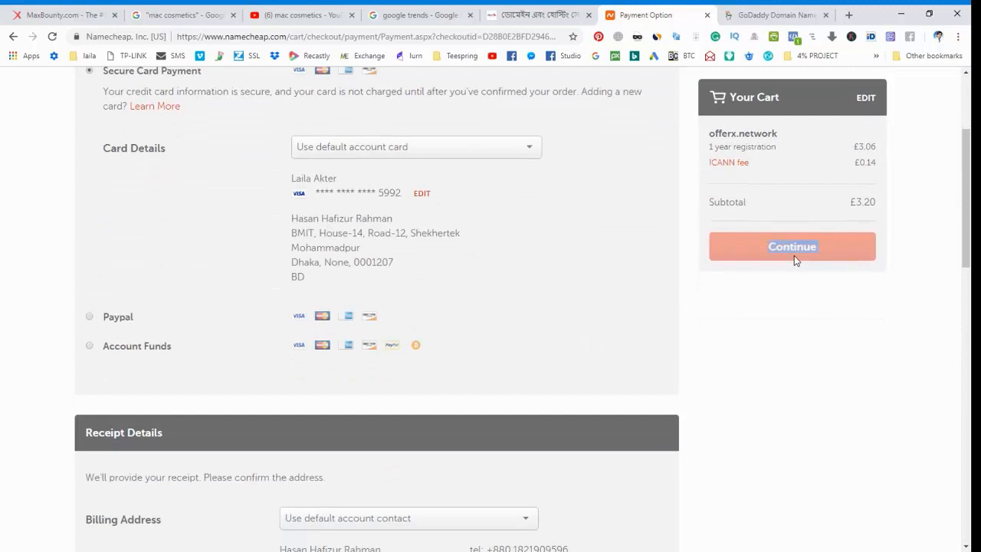
pyautogui.click(799, 322)
pyautogui.scroll(3, 799, 323)
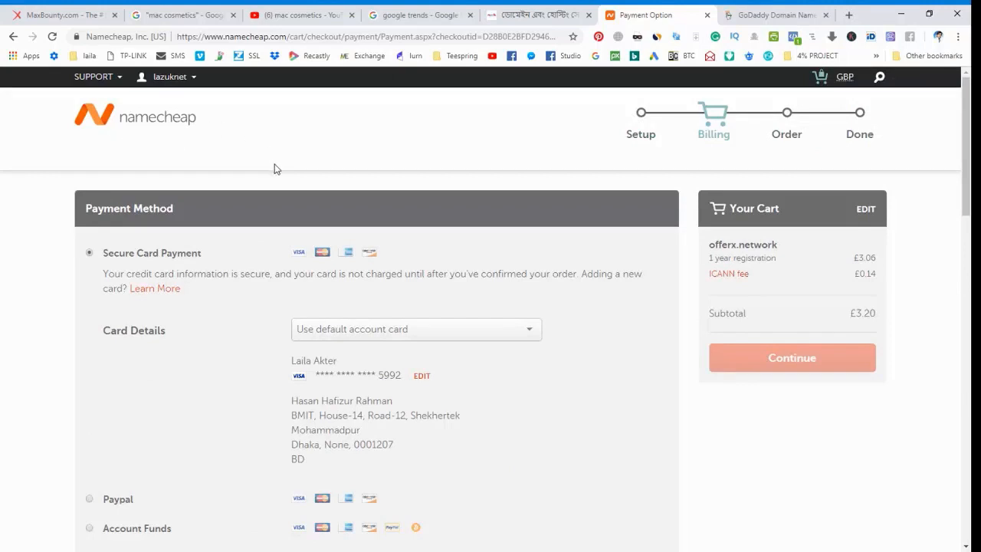
pyautogui.press('F5')
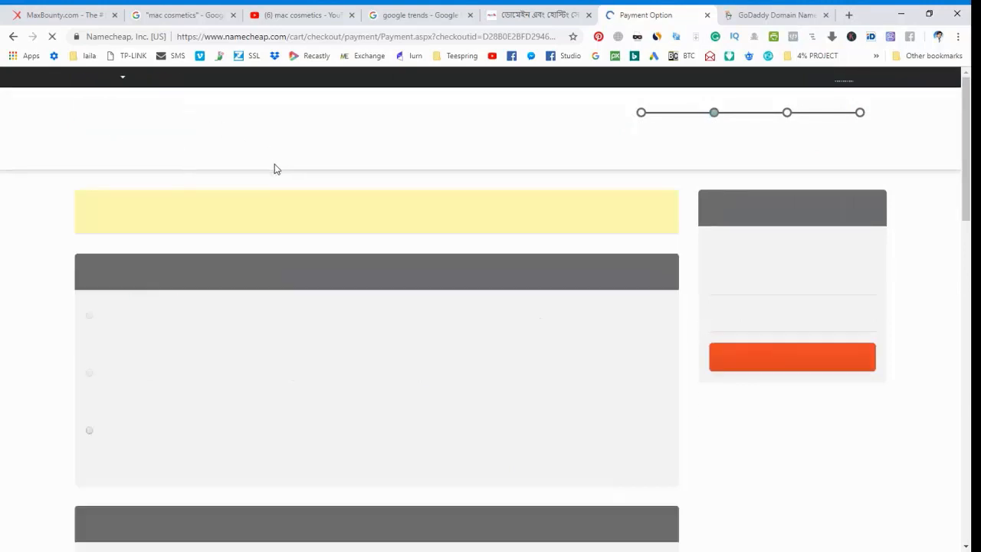
pyautogui.scroll(-2, 221, 244)
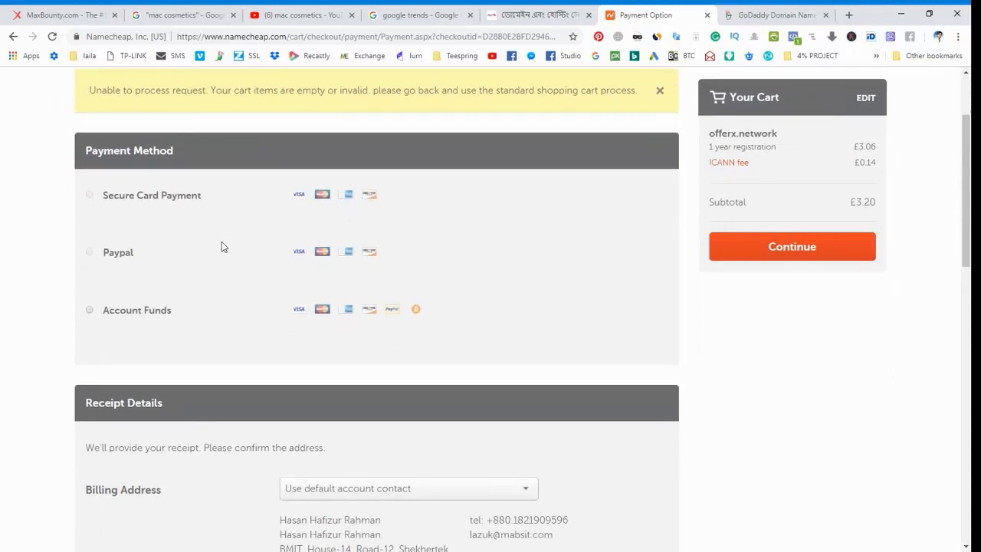
pyautogui.scroll(2, 221, 246)
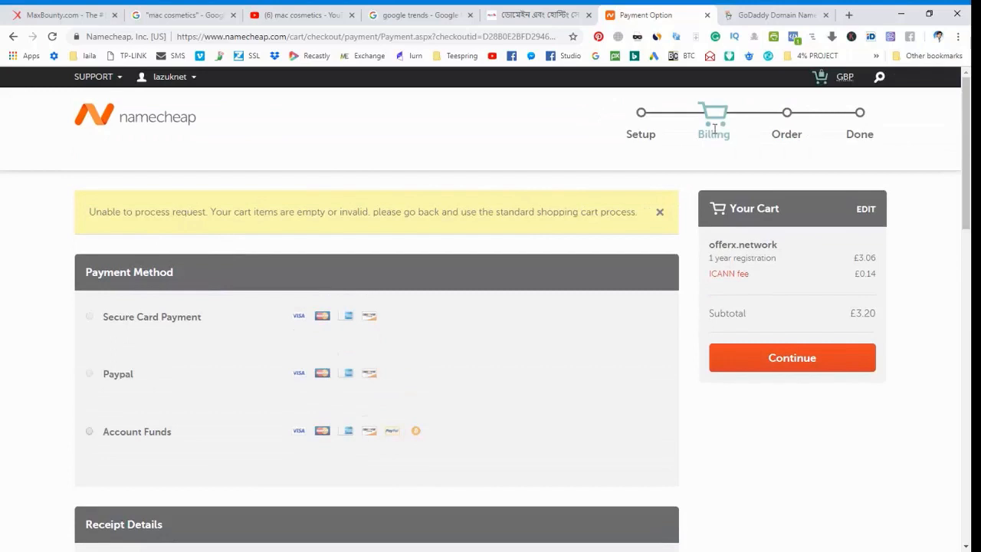
# Step: Go back to the Namecheap home page, view the £3.20 cart, and confirm the order
pyautogui.click(124, 121)
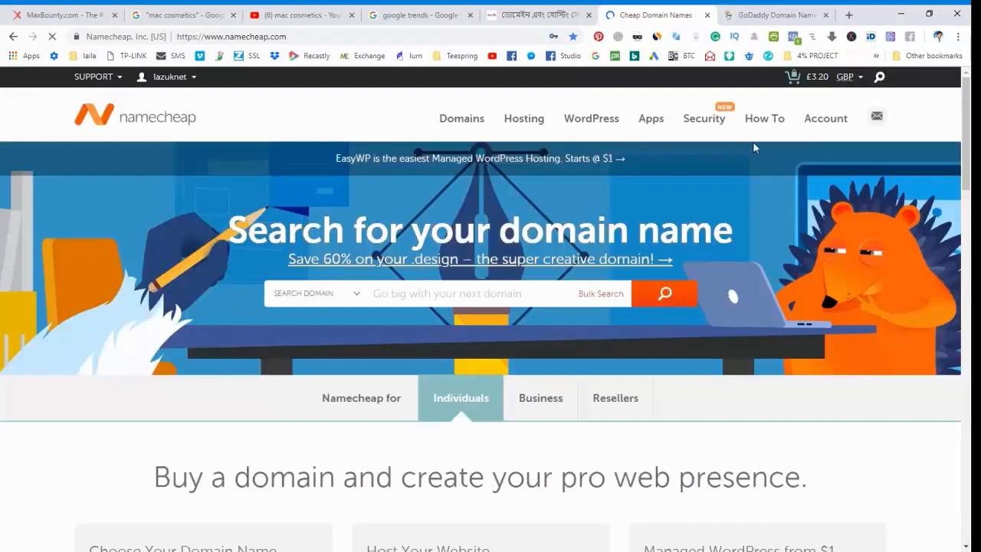
pyautogui.moveTo(806, 96)
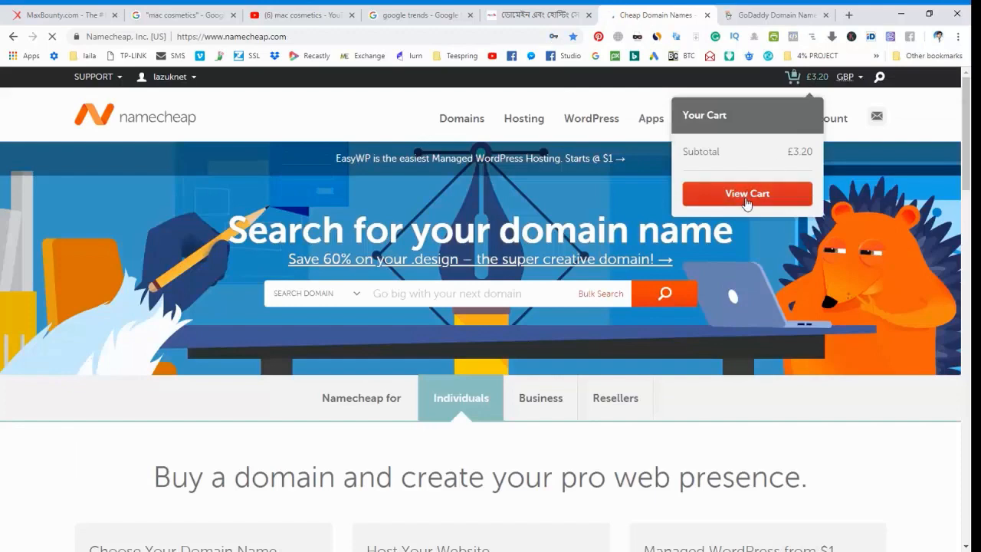
pyautogui.click(743, 196)
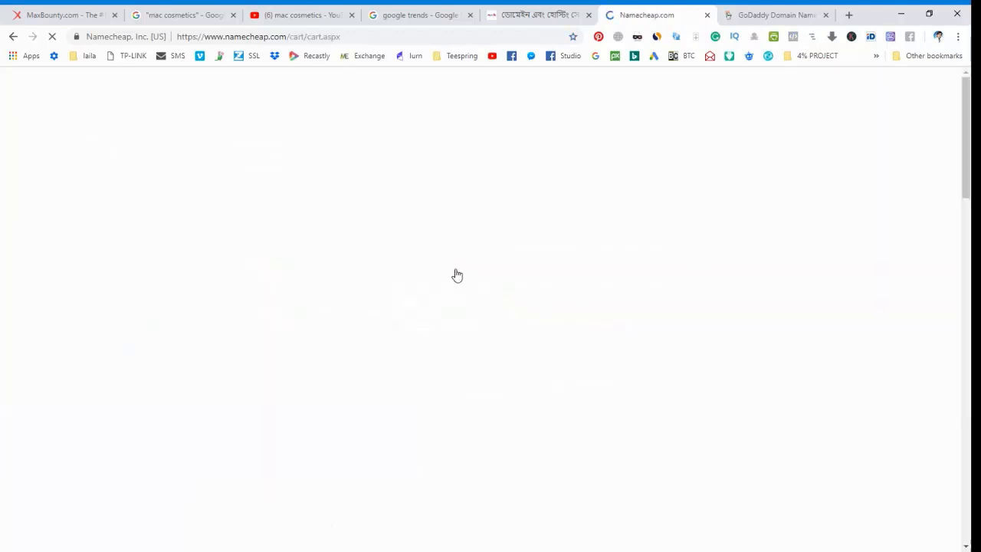
pyautogui.scroll(-7, 457, 274)
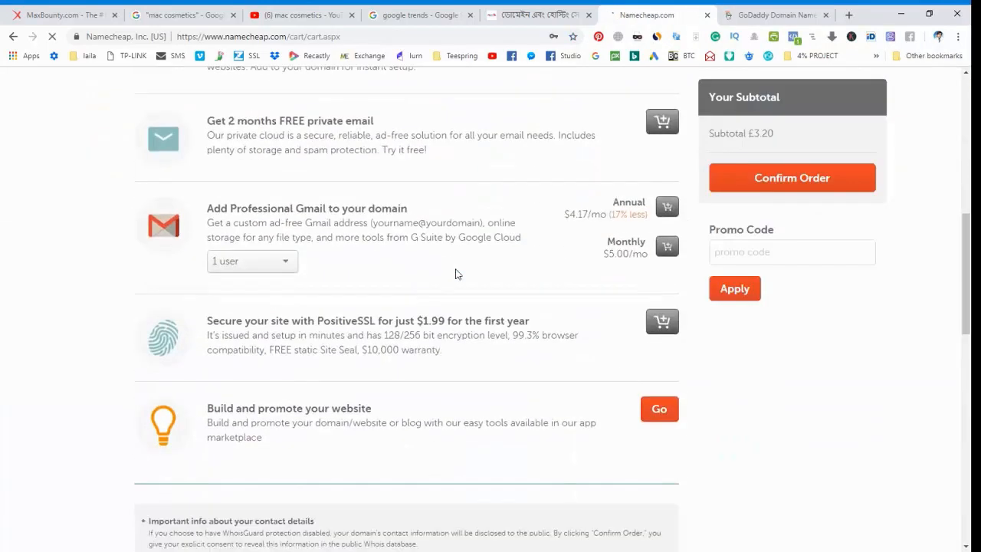
pyautogui.scroll(-3, 457, 274)
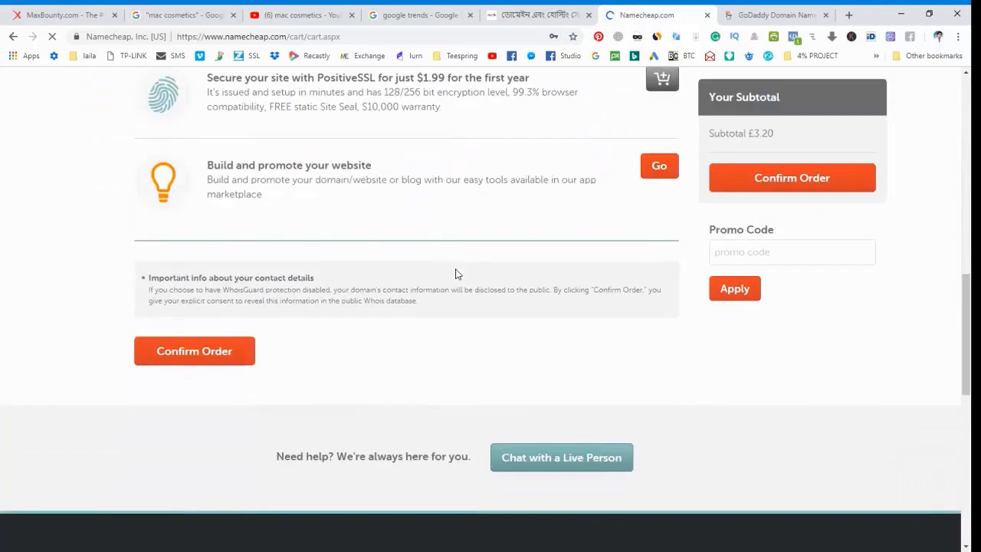
pyautogui.click(179, 357)
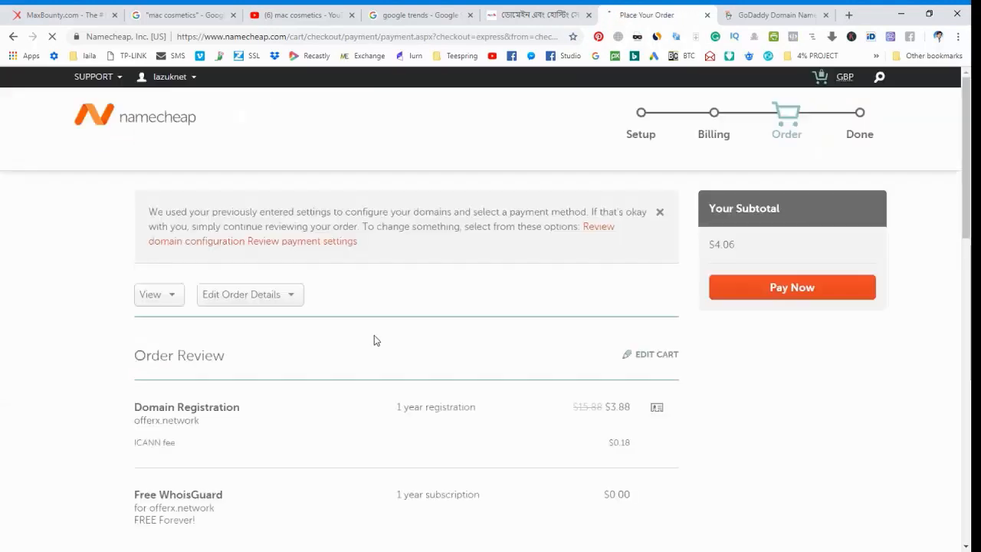
# Step: Pay $4.06 with Pay Now to complete the offerx.network purchase
pyautogui.scroll(-7, 374, 339)
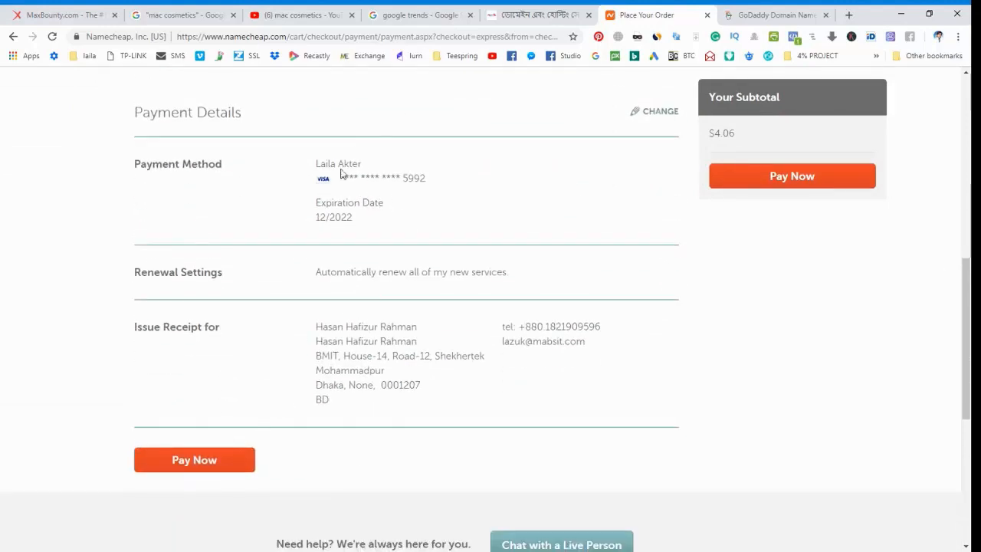
pyautogui.click(193, 462)
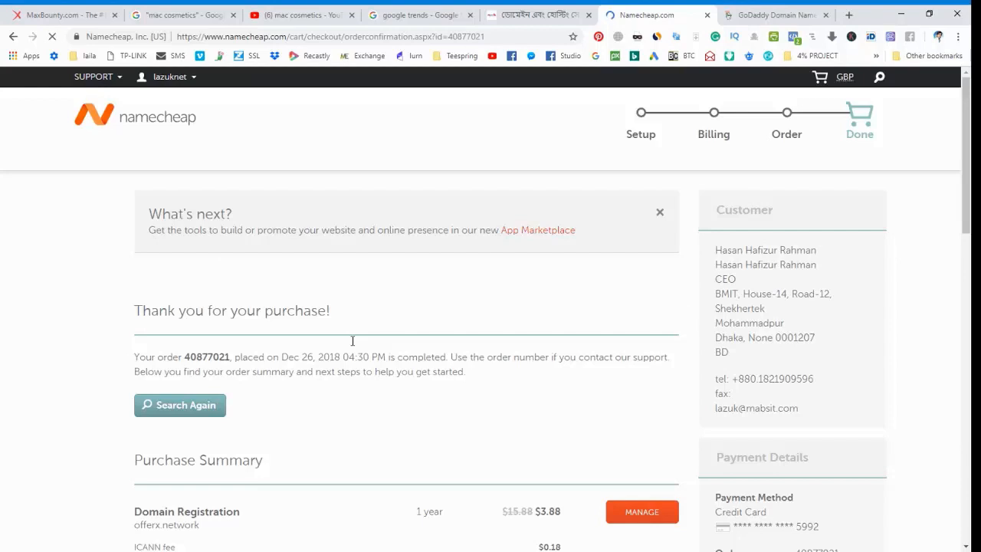
# Step: Select and copy the purchased domain name offerx.network from the order confirmation
pyautogui.scroll(-2, 338, 335)
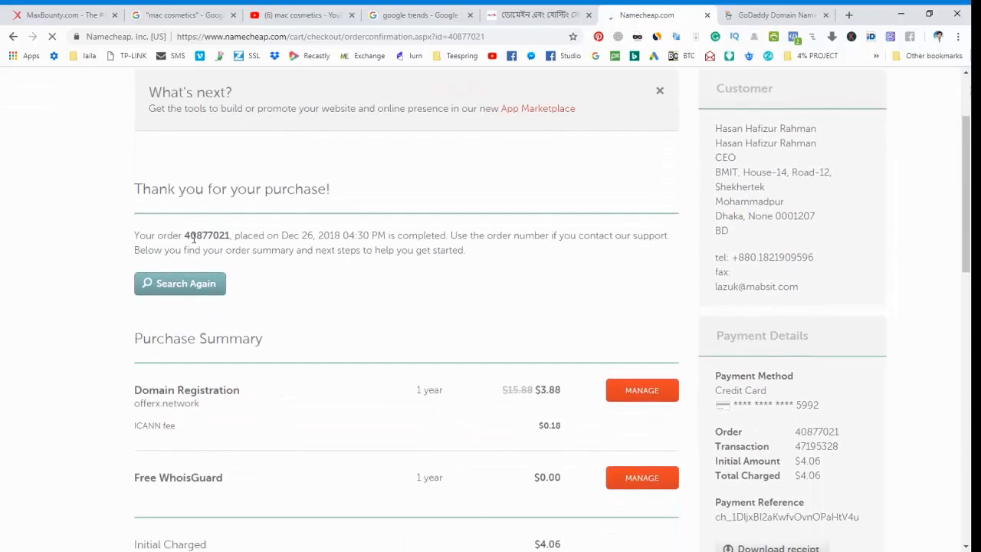
pyautogui.scroll(-2, 278, 275)
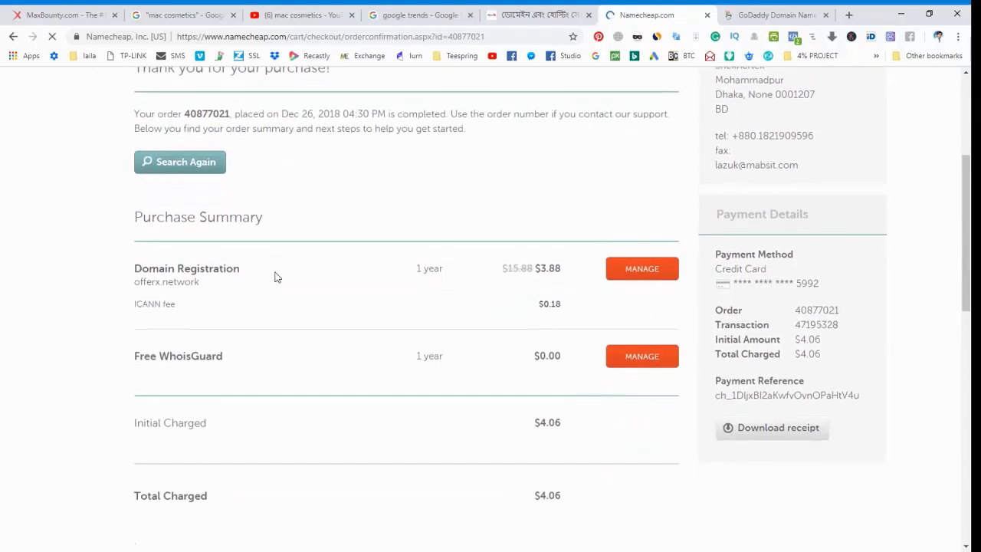
pyautogui.doubleClick(175, 285)
pyautogui.moveTo(199, 285); pyautogui.dragTo(133, 290)
pyautogui.hotkey('ctrl', 'c')
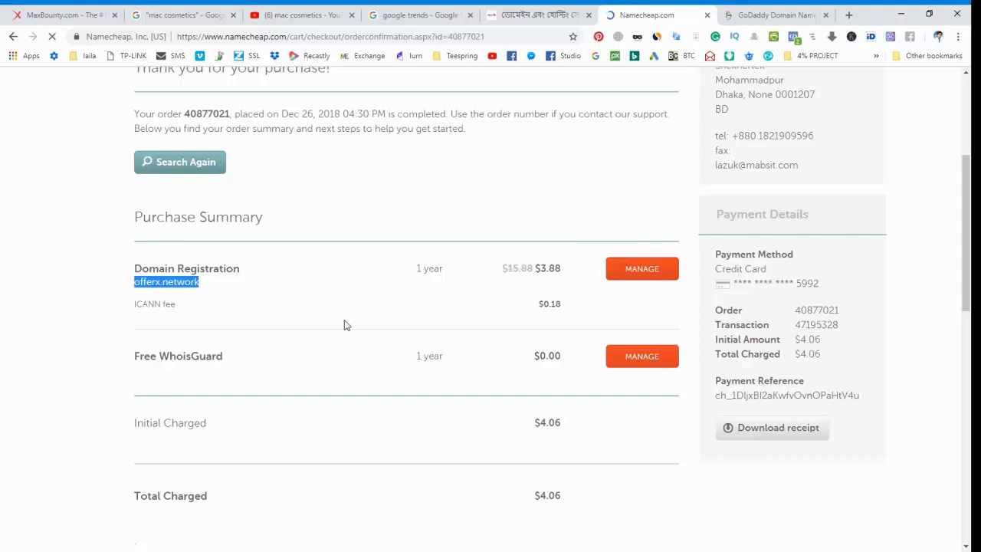
pyautogui.scroll(-3, 344, 325)
pyautogui.scroll(3, 322, 337)
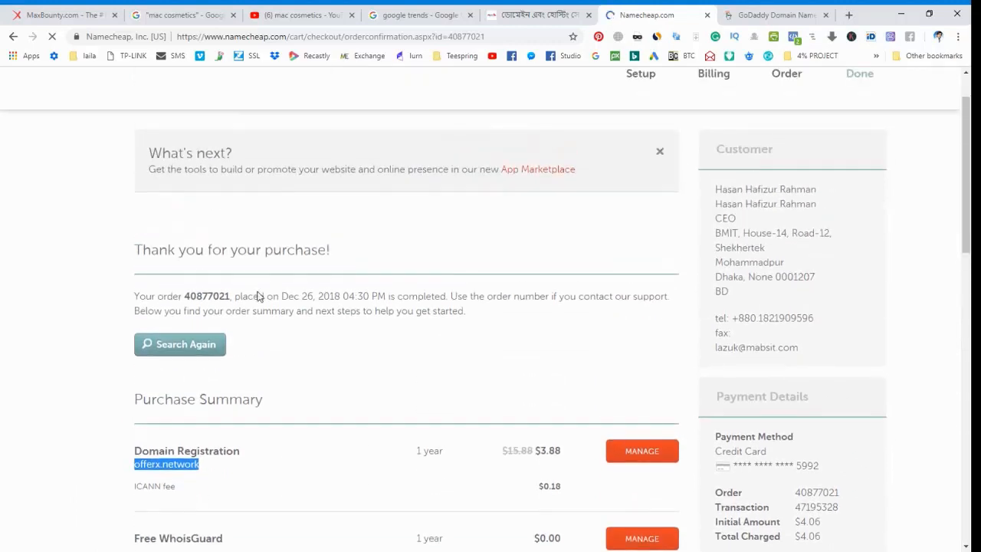
pyautogui.scroll(-3, 339, 322)
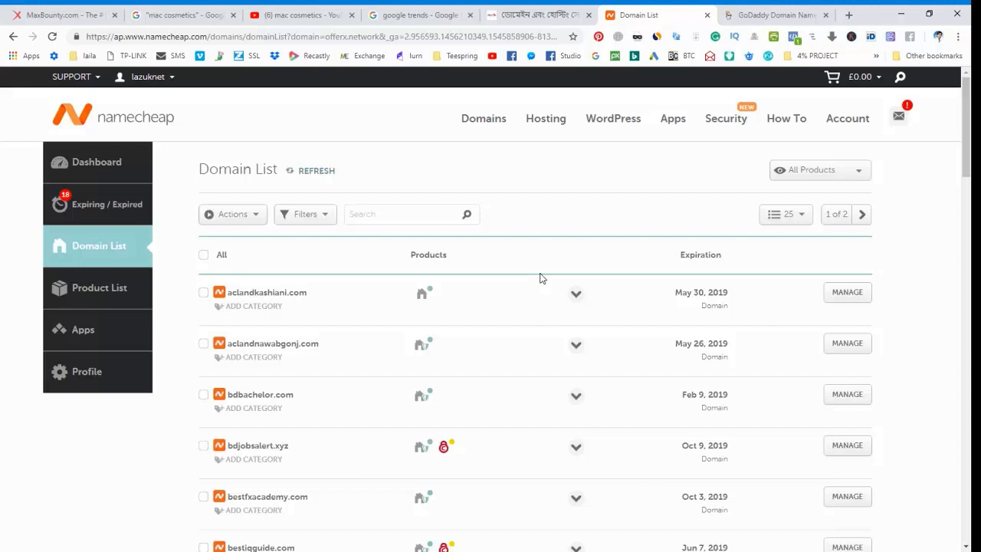
# Step: Search the domain list for 'lazu' to check lazuk.net's hosting status
pyautogui.click(378, 214)
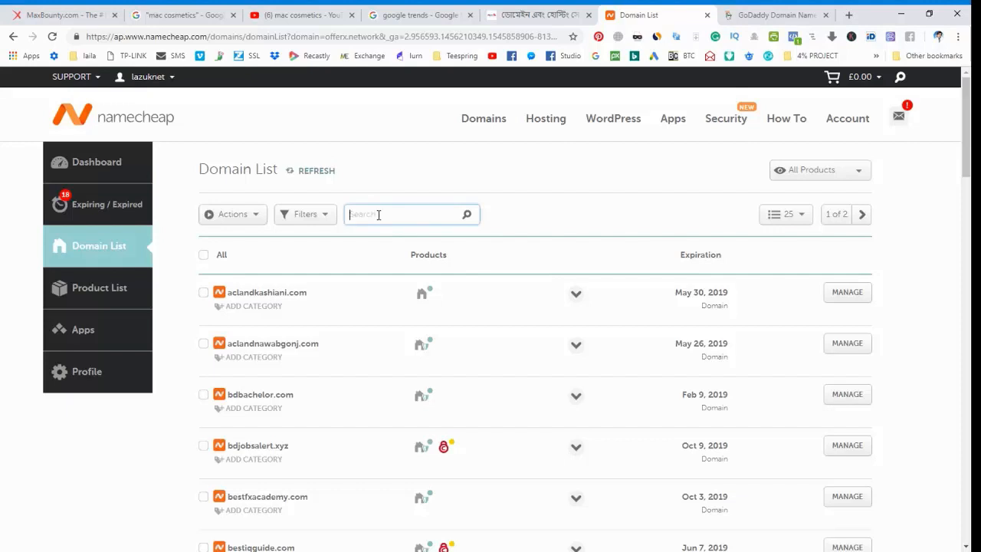
pyautogui.hotkey('ctrl', 'v')
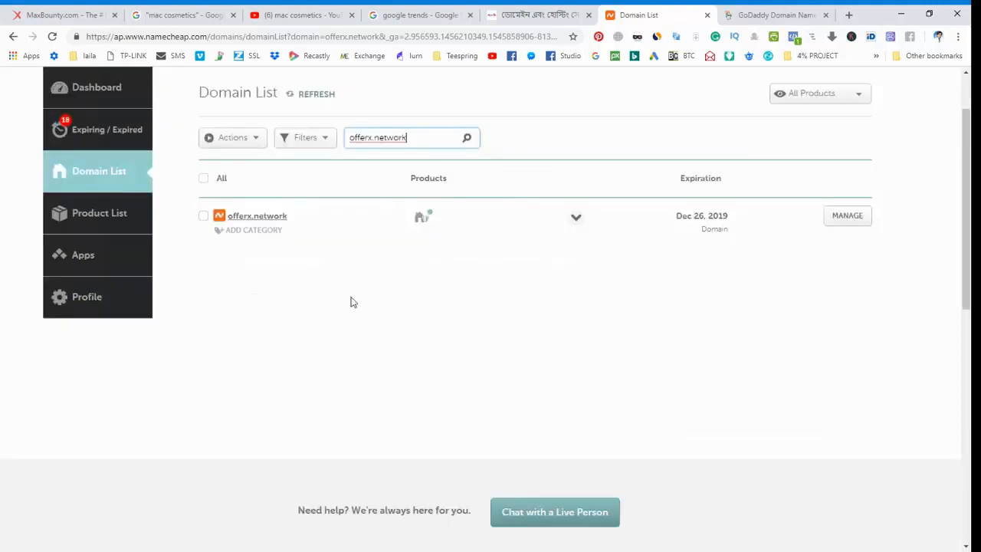
pyautogui.scroll(1, 351, 302)
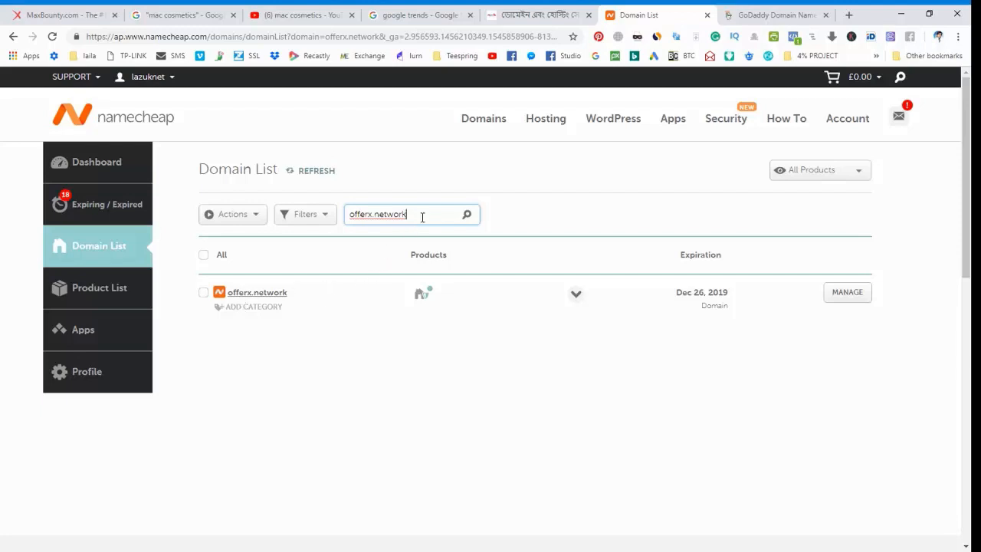
pyautogui.moveTo(426, 213); pyautogui.dragTo(321, 228)
pyautogui.hotkey('ctrl', 'c')
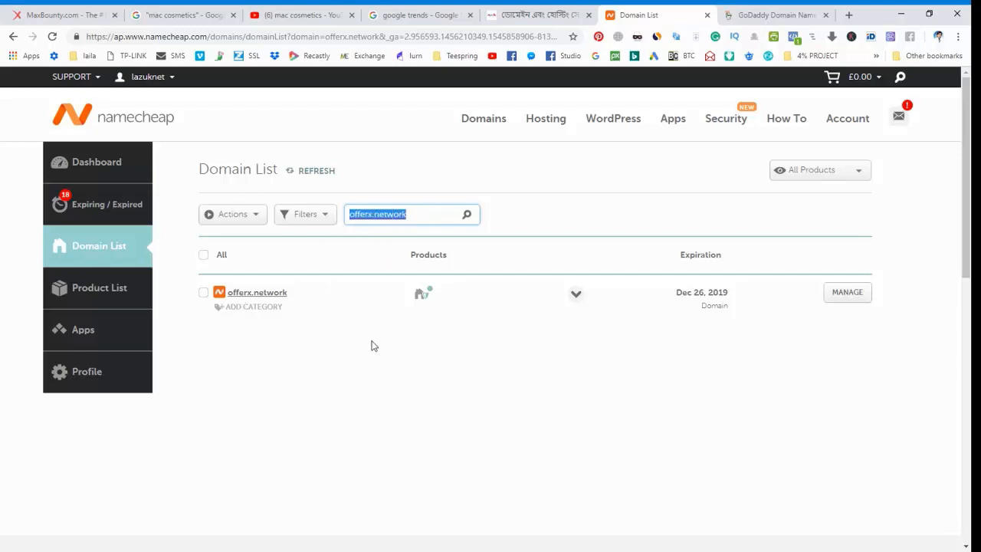
pyautogui.write('lazuk')
pyautogui.scroll(-1, 371, 345)
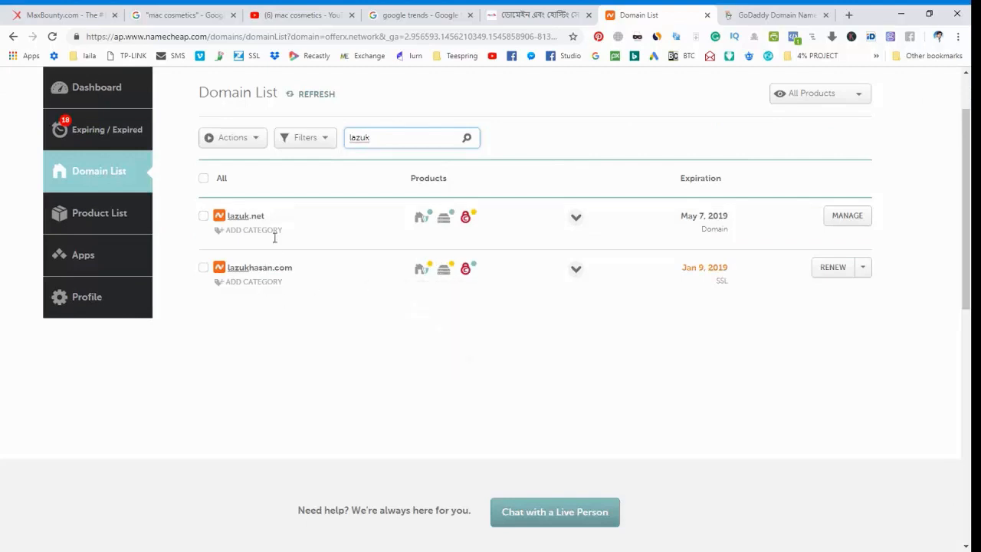
pyautogui.moveTo(437, 221)
# Step: Filter the domain list to offerx.network and open its management page
pyautogui.moveTo(397, 140); pyautogui.dragTo(317, 148)
pyautogui.hotkey('ctrl', 'v')
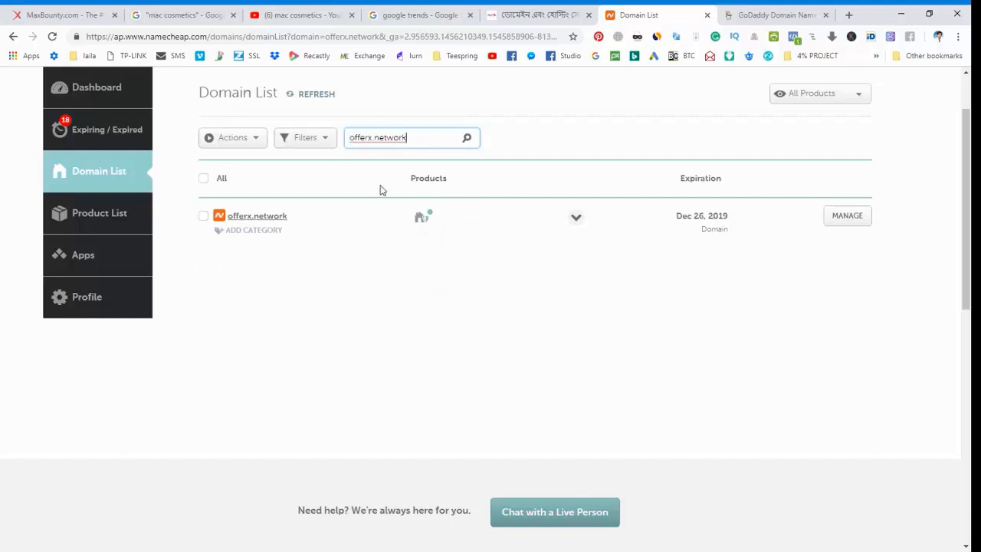
pyautogui.click(847, 219)
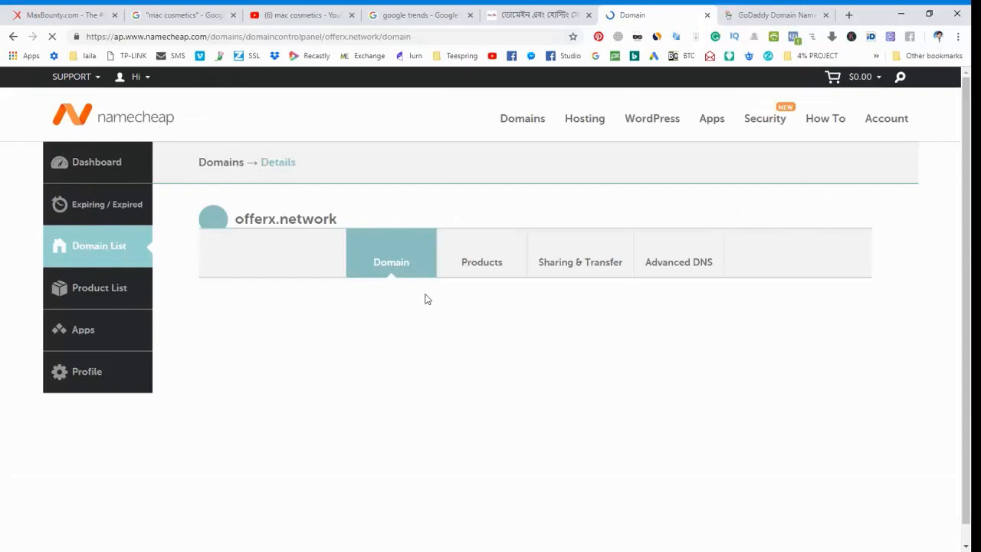
# Step: Set offerx.network's nameservers to Namecheap Web Hosting DNS, save, and review the 48-hour update notice
pyautogui.scroll(-1, 426, 299)
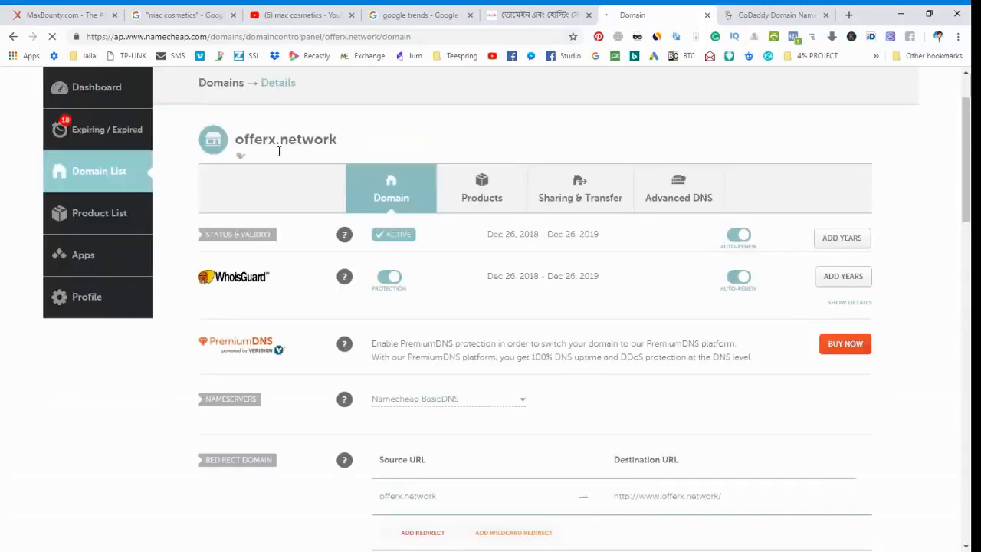
pyautogui.scroll(-3, 306, 169)
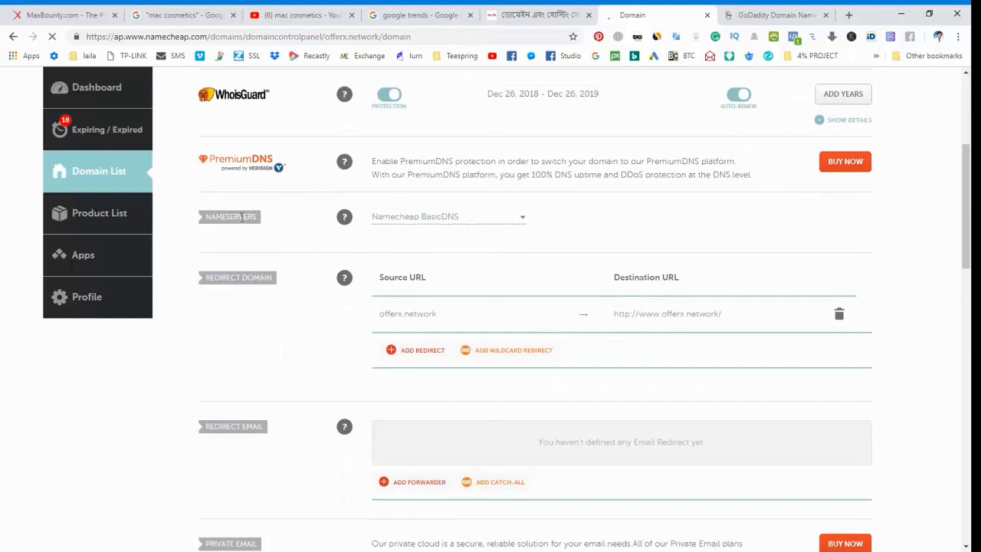
pyautogui.click(437, 221)
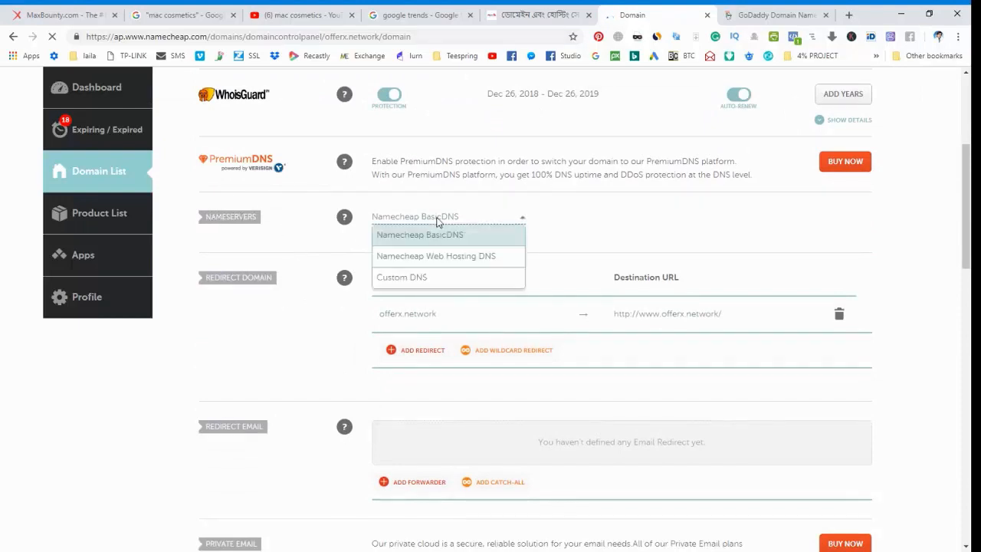
pyautogui.click(465, 262)
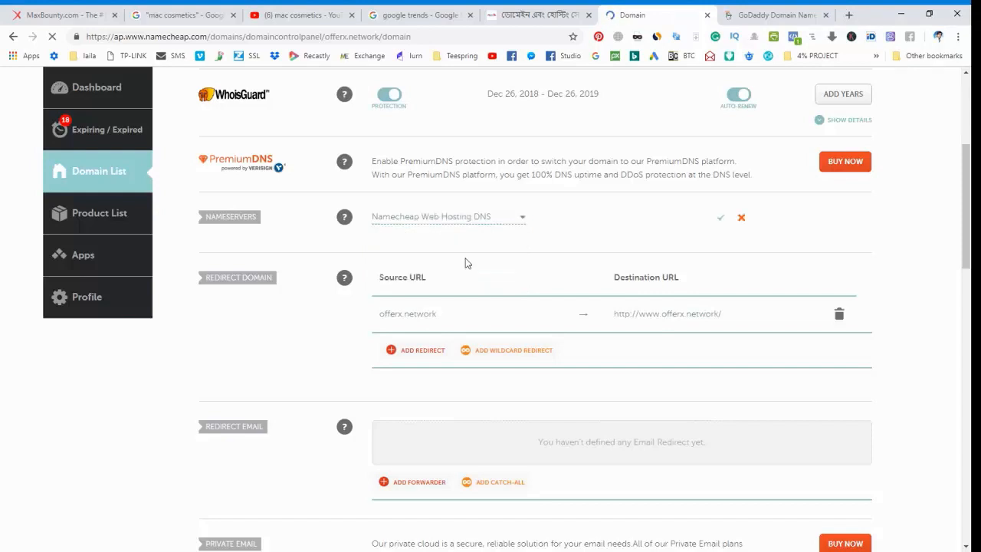
pyautogui.click(721, 222)
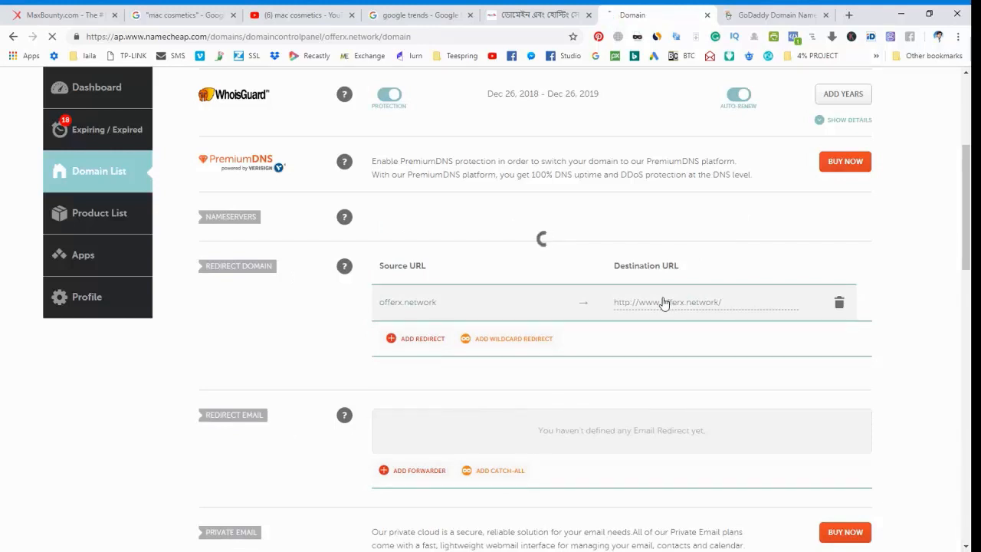
pyautogui.scroll(2, 664, 303)
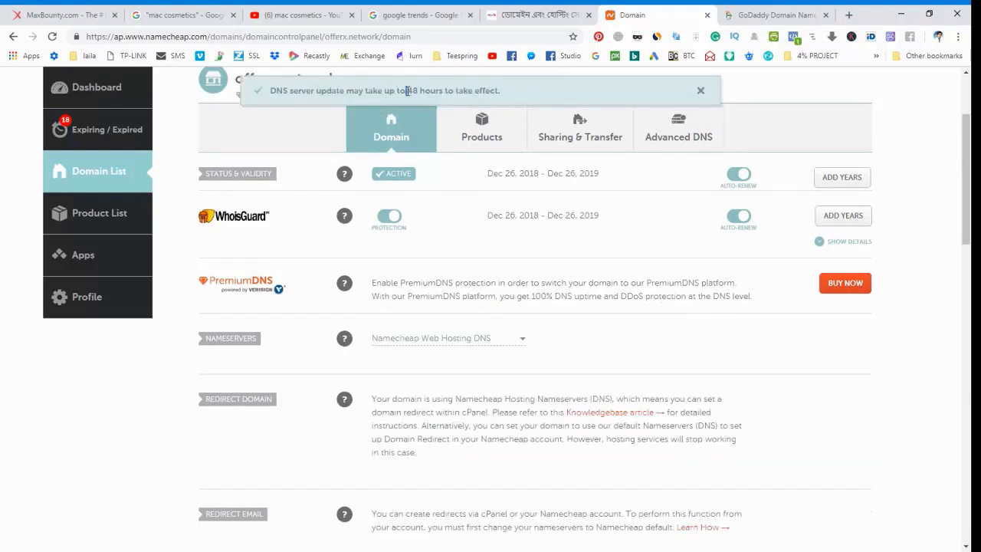
pyautogui.moveTo(407, 90); pyautogui.dragTo(274, 100)
pyautogui.scroll(2, 649, 373)
pyautogui.scroll(-2, 534, 416)
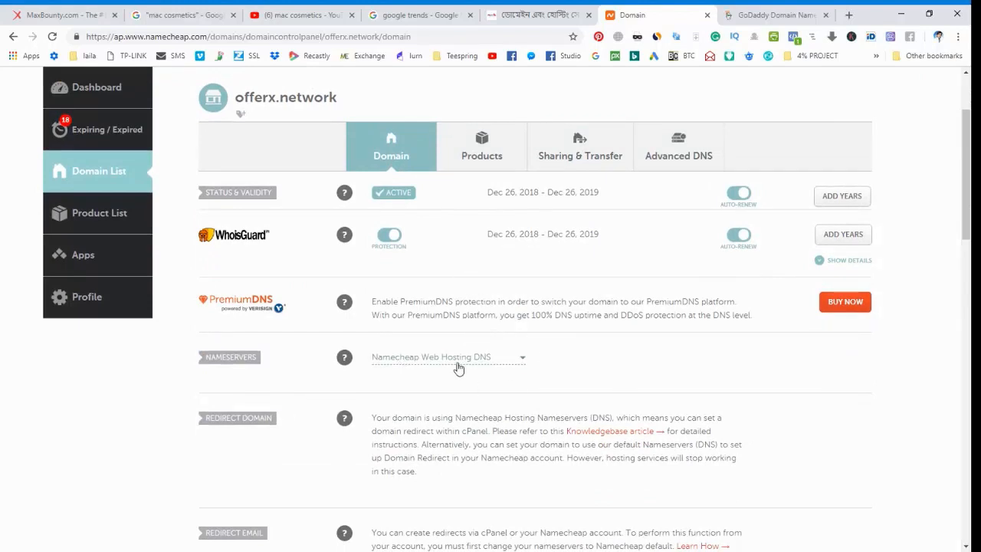
pyautogui.scroll(2, 485, 359)
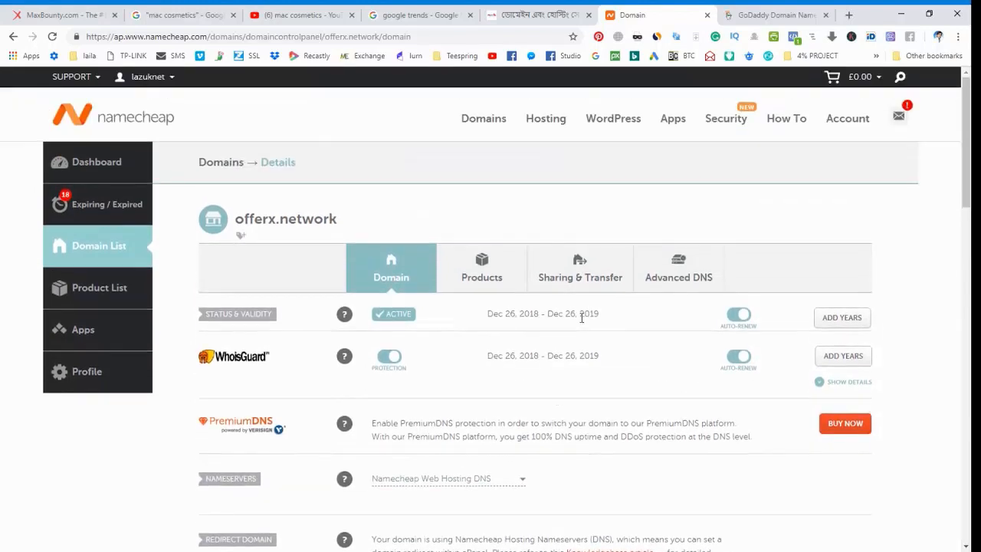
# Step: Return to the Domain List, then load lazuk.net/cpanel in a new Chrome tab
pyautogui.click(103, 252)
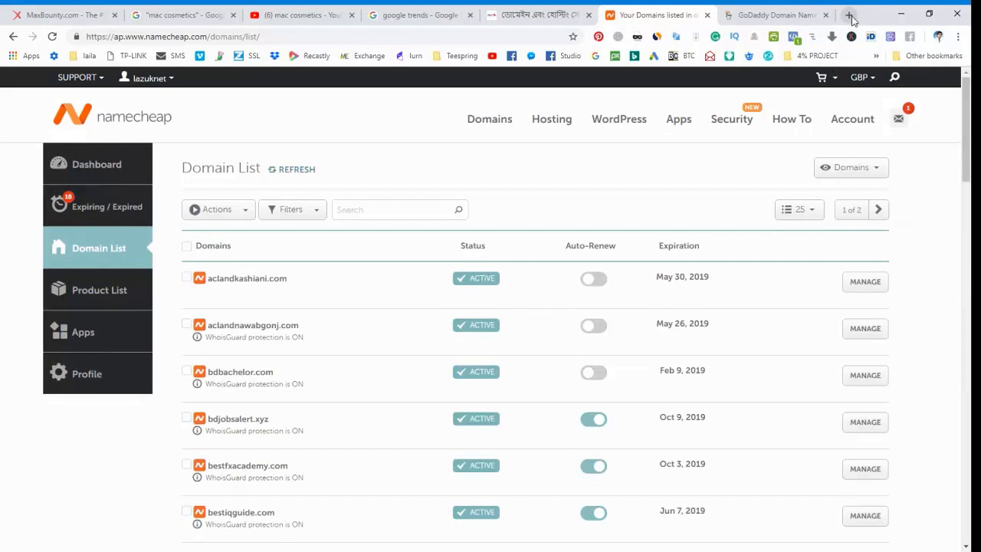
pyautogui.click(849, 16)
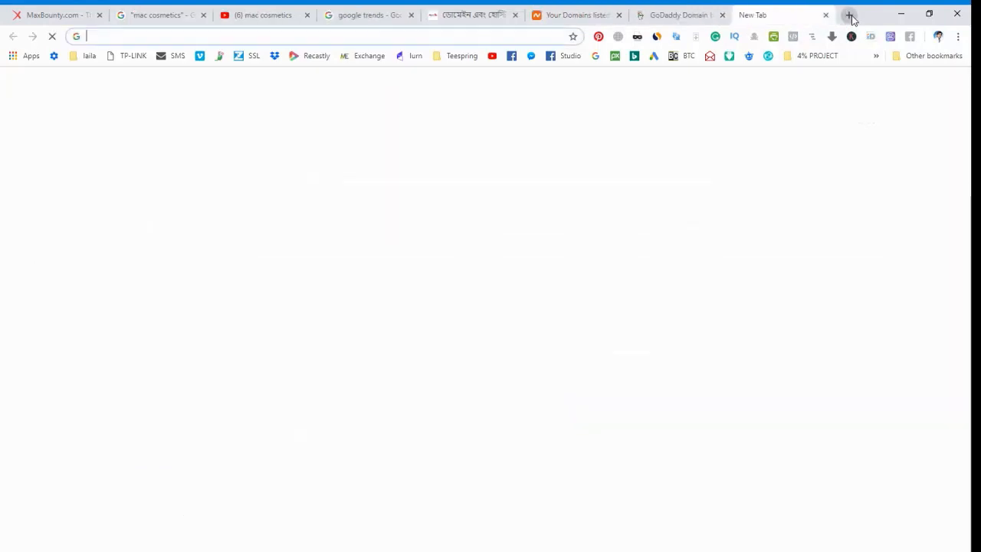
pyautogui.write('lazukhasan.com')
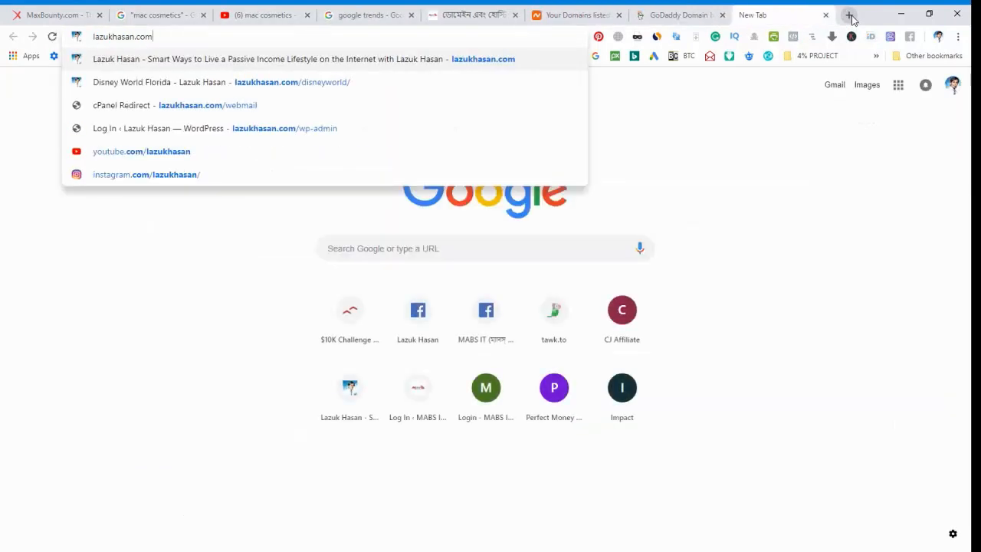
pyautogui.press('BackSpace')
pyautogui.press('BackSpace')
pyautogui.press('BackSpace')
pyautogui.press('BackSpace')
pyautogui.press('BackSpace')
pyautogui.press('BackSpace')
pyautogui.press('BackSpace')
pyautogui.press('BackSpace')
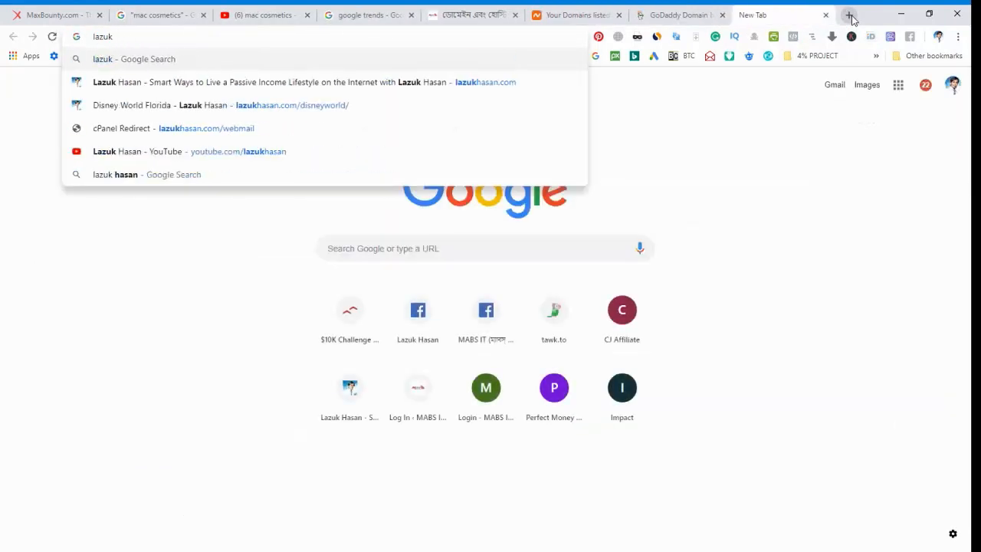
pyautogui.write('.net/cpane')
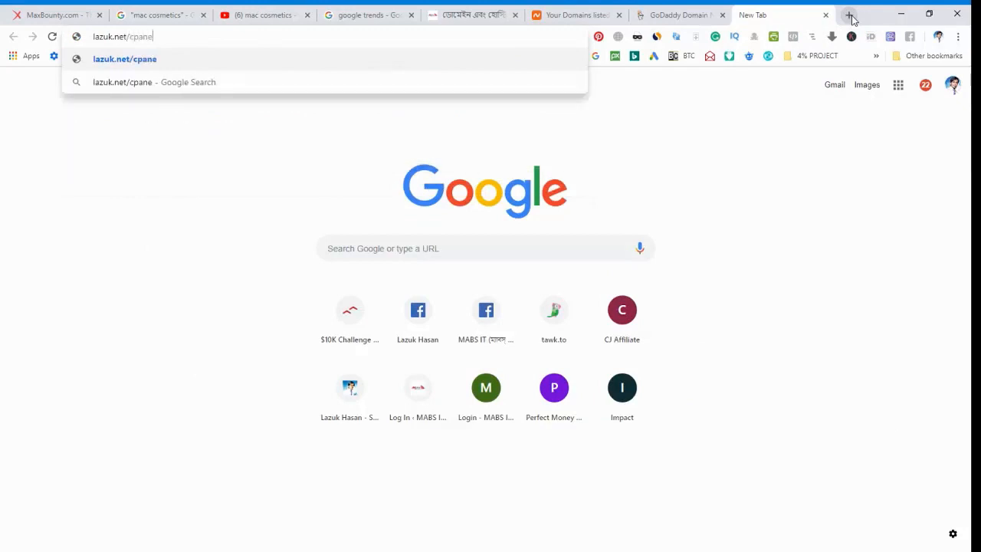
pyautogui.write('l')
pyautogui.press('Return')
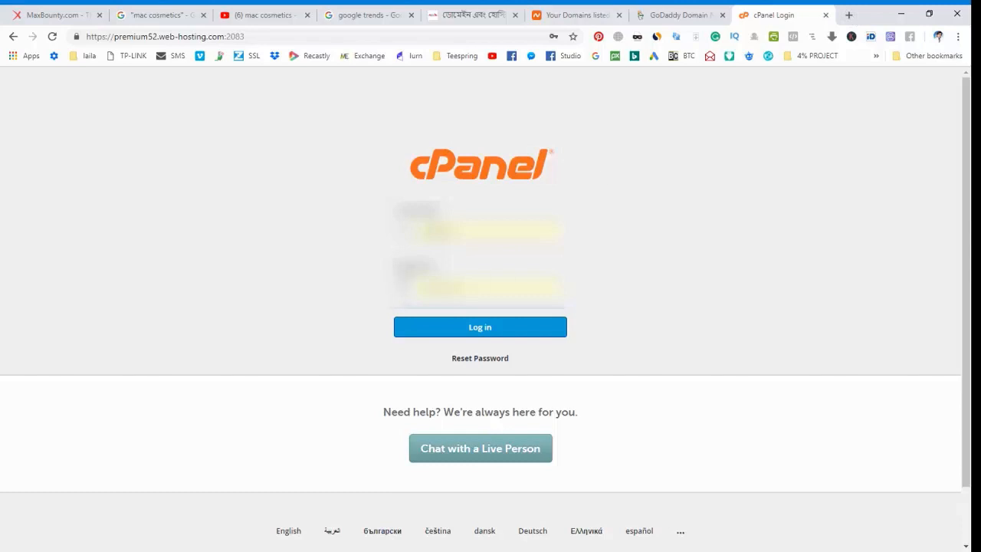
# Step: Log in to cPanel and go to Addon Domains under the Domains section
pyautogui.click(485, 334)
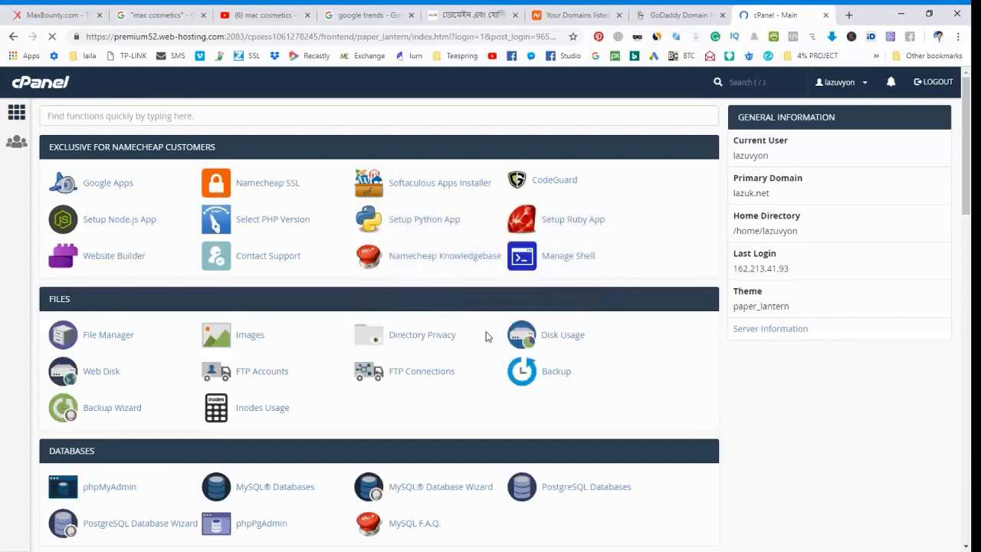
pyautogui.scroll(-3, 496, 336)
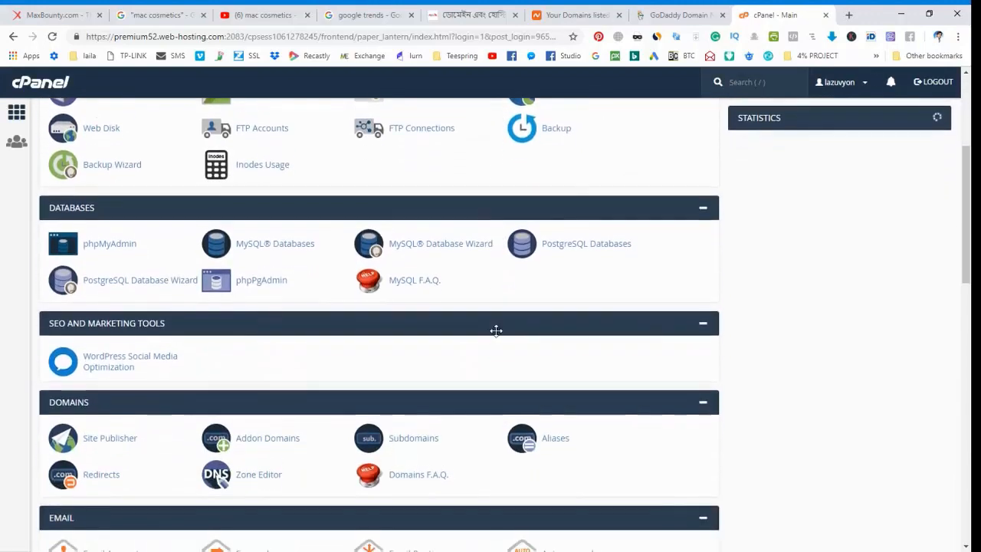
pyautogui.scroll(-3, 318, 329)
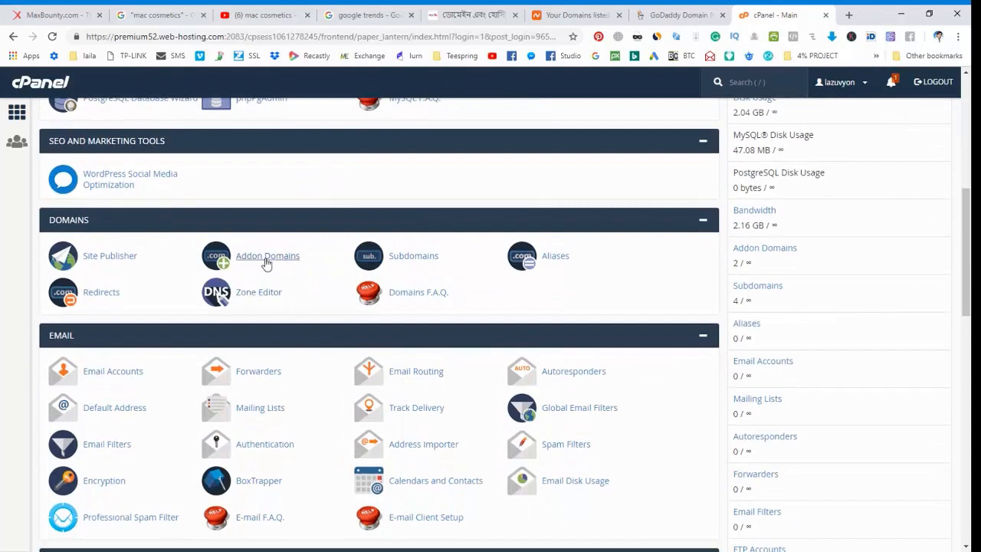
pyautogui.click(266, 261)
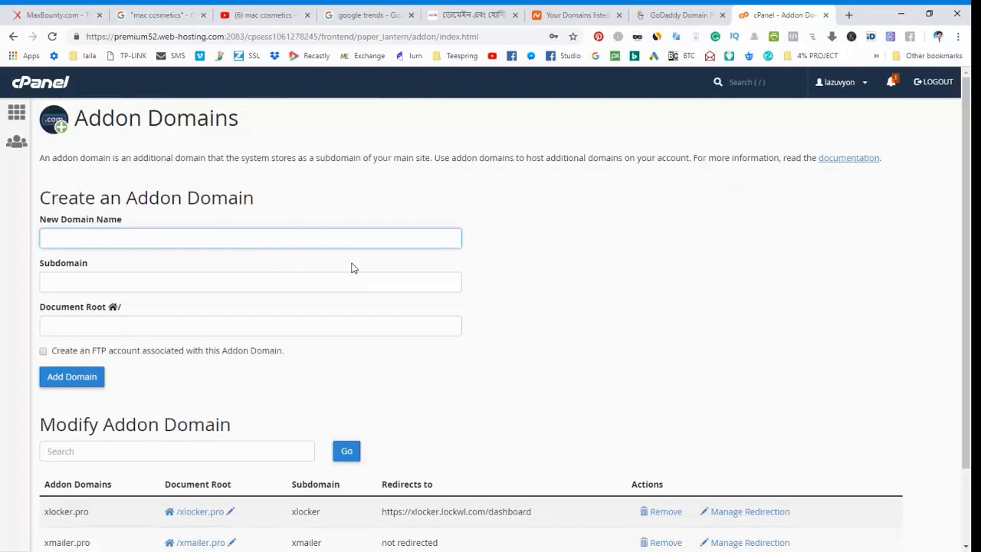
# Step: Submit offerx.network as an addon domain with subdomain offerx and document root offerx.network
pyautogui.hotkey('ctrl', 'v')
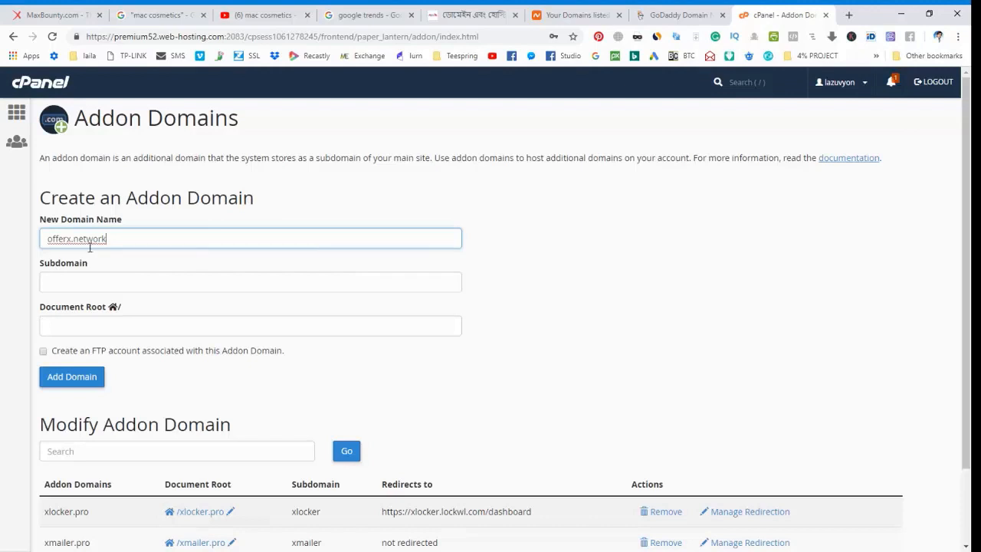
pyautogui.click(753, 276)
pyautogui.scroll(-2, 753, 276)
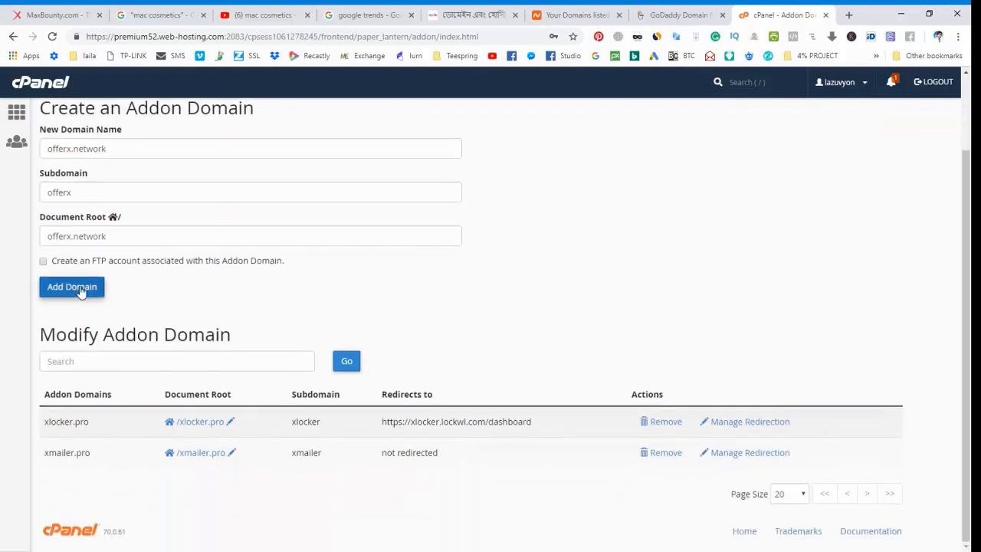
pyautogui.click(79, 291)
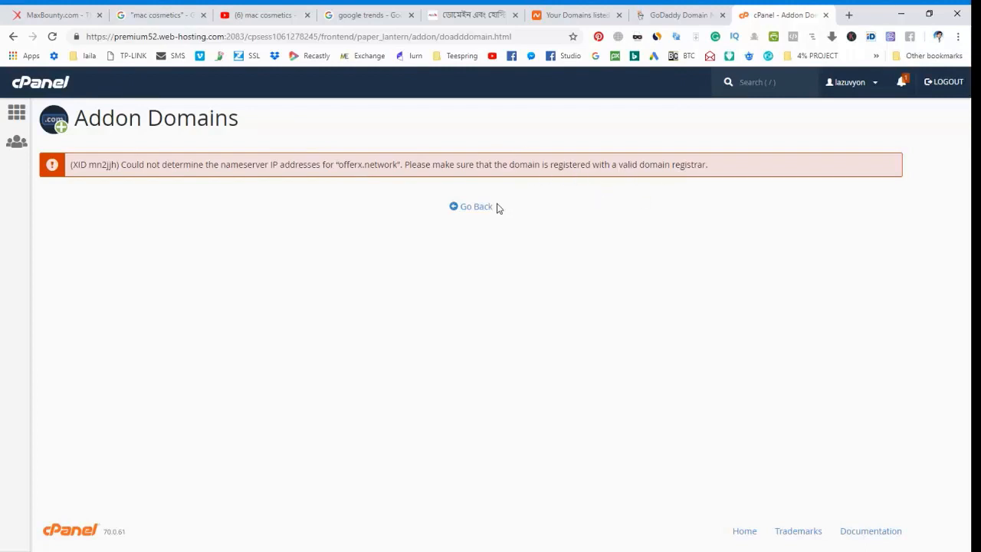
# Step: Resubmit offerx.network as an addon domain, then go back to the empty form after the error
pyautogui.click(467, 208)
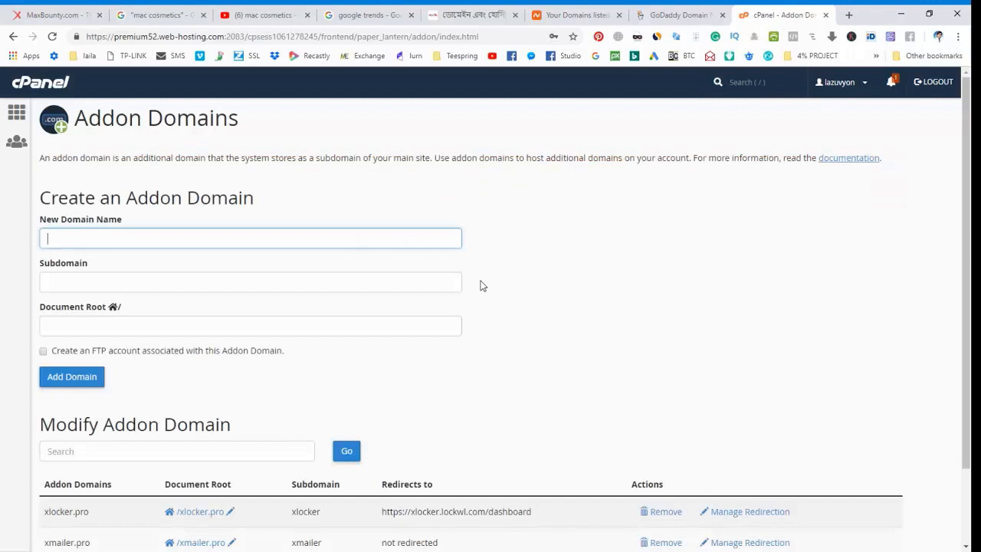
pyautogui.write('offerx.network')
pyautogui.click(685, 258)
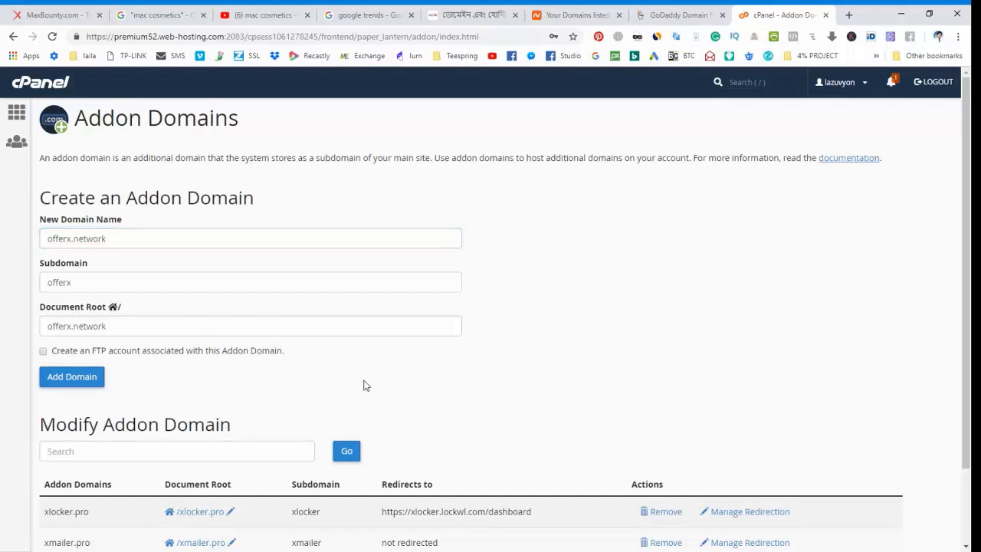
pyautogui.click(75, 387)
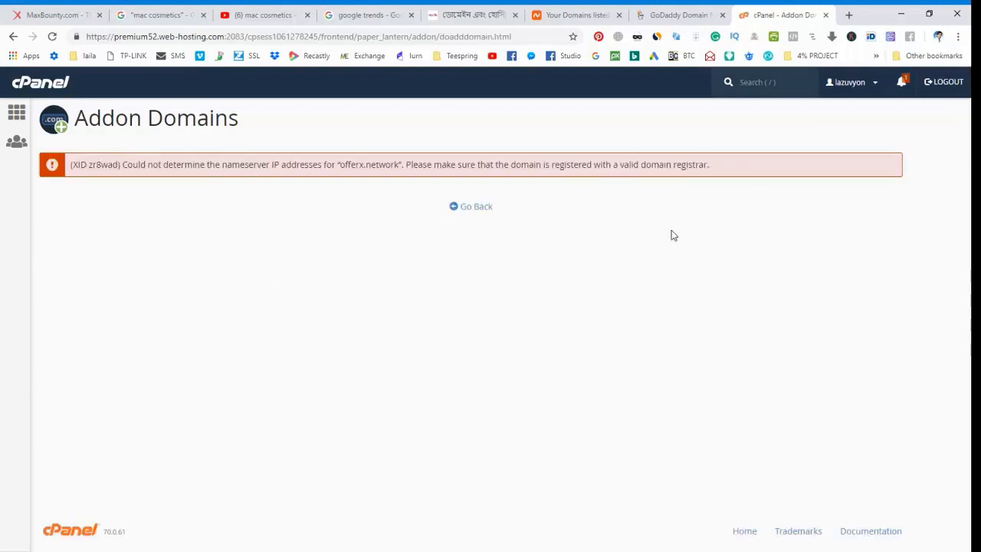
pyautogui.click(471, 207)
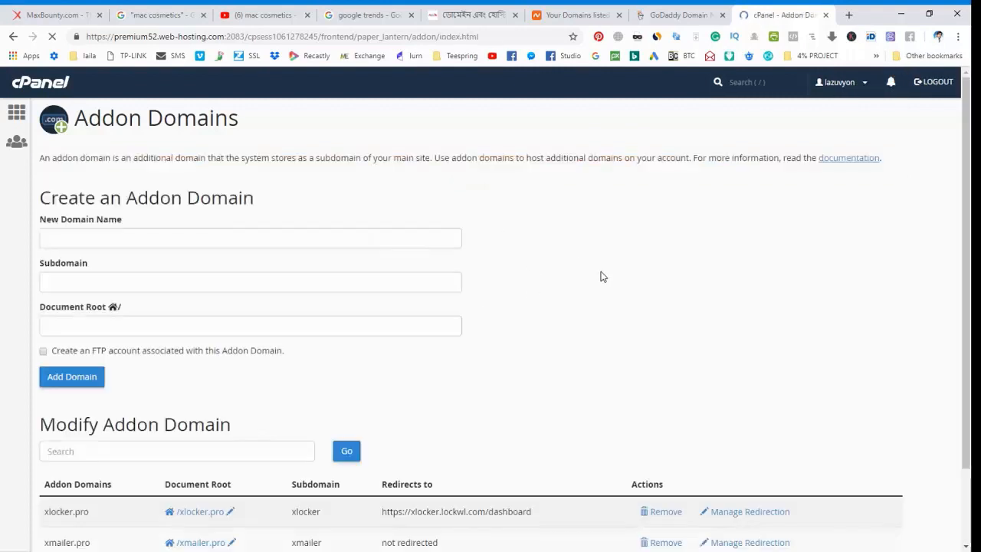
pyautogui.scroll(-1, 648, 280)
pyautogui.scroll(1, 648, 280)
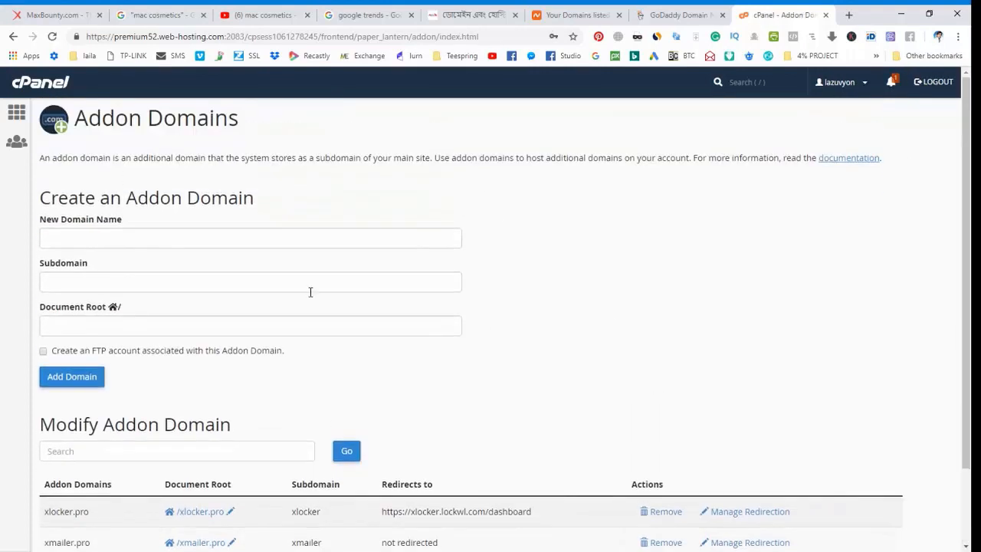